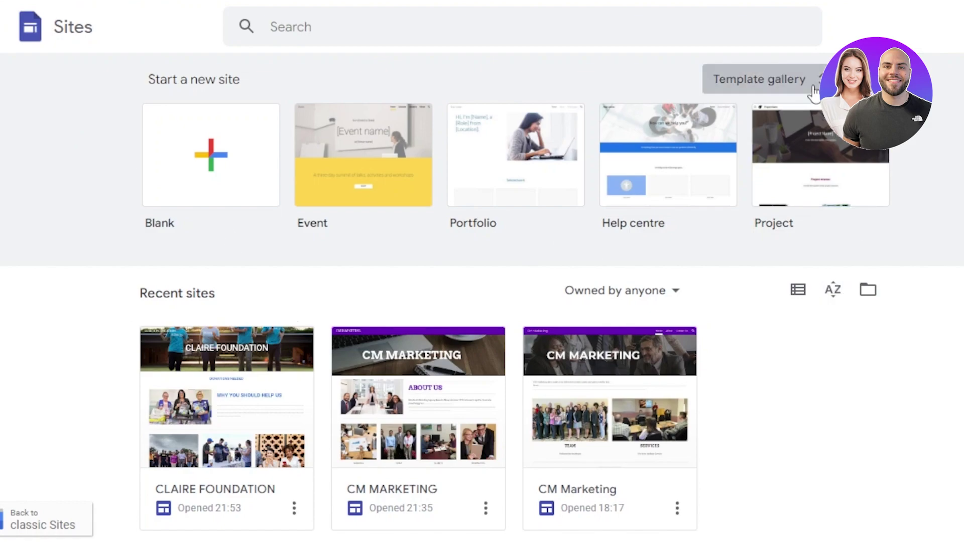
- Browse the template gallery briefly, then return to the Sites home page
left_click(792, 90)
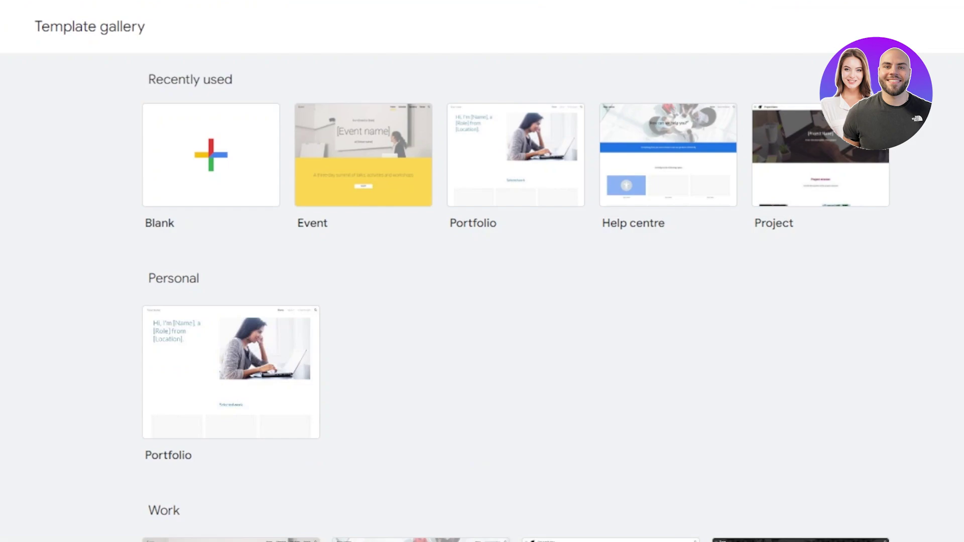
scroll(516, 298, "down", 8)
scroll(515, 299, "up", 8)
left_click(6, 31)
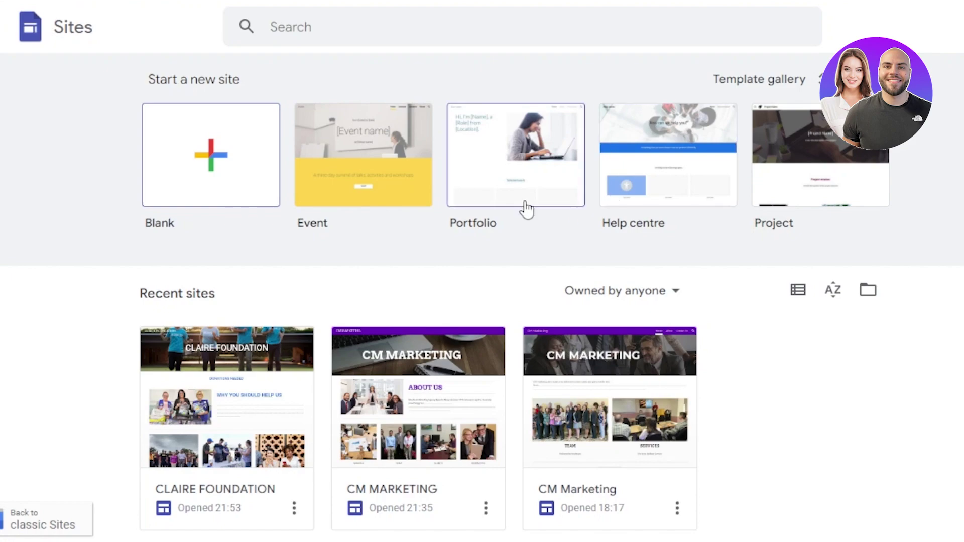
- Reopen the template gallery and look through its Work, Small business and Education templates
left_click(796, 87)
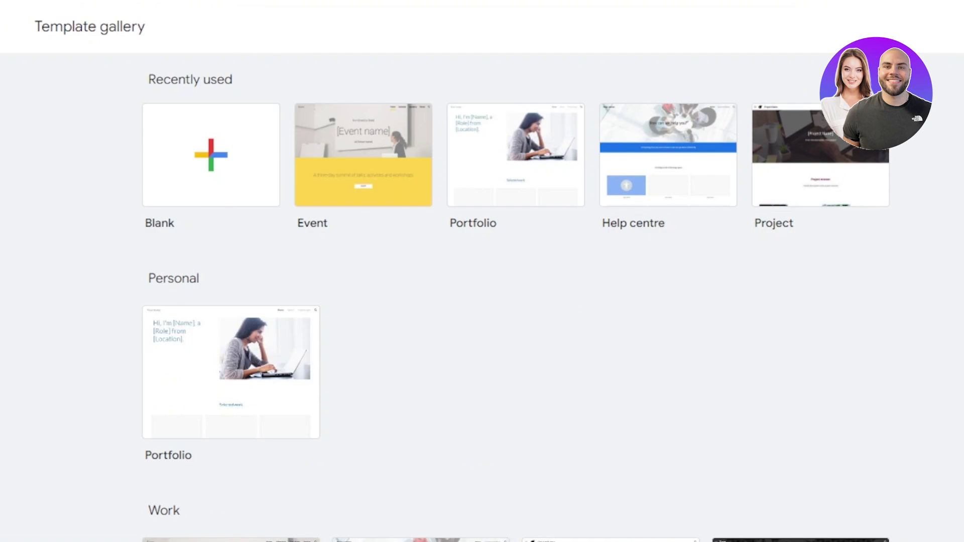
scroll(516, 287, "down", 10)
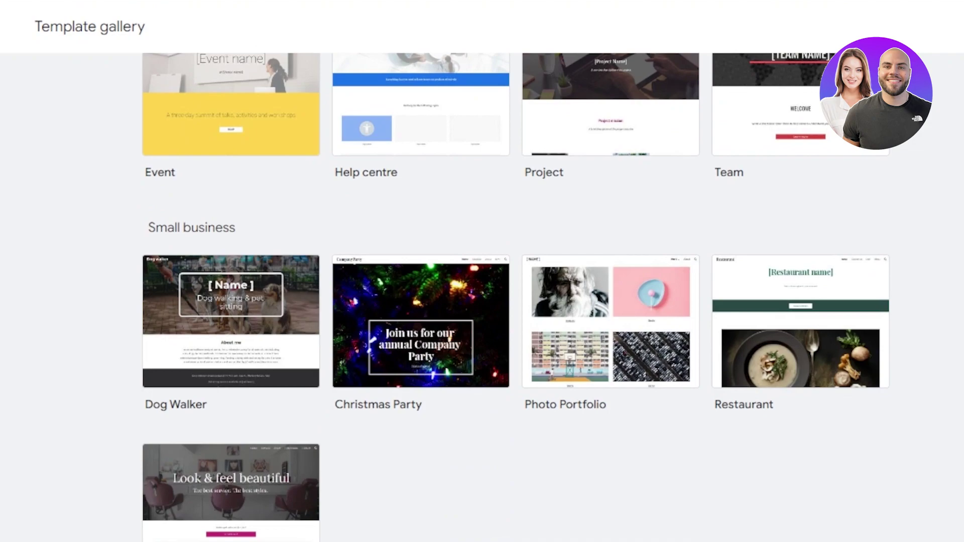
scroll(515, 297, "down", 4)
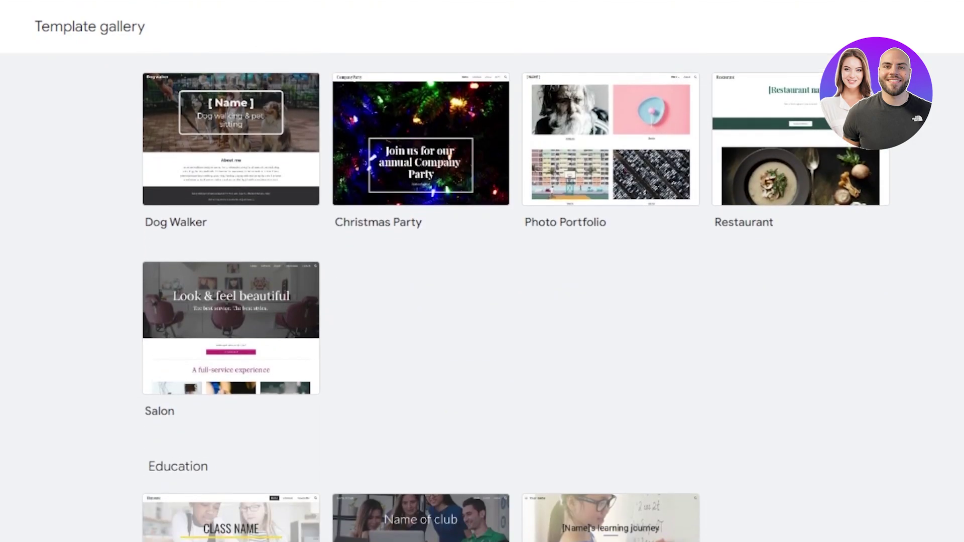
scroll(515, 298, "up", 8)
scroll(516, 298, "down", 2)
scroll(516, 298, "down", 1)
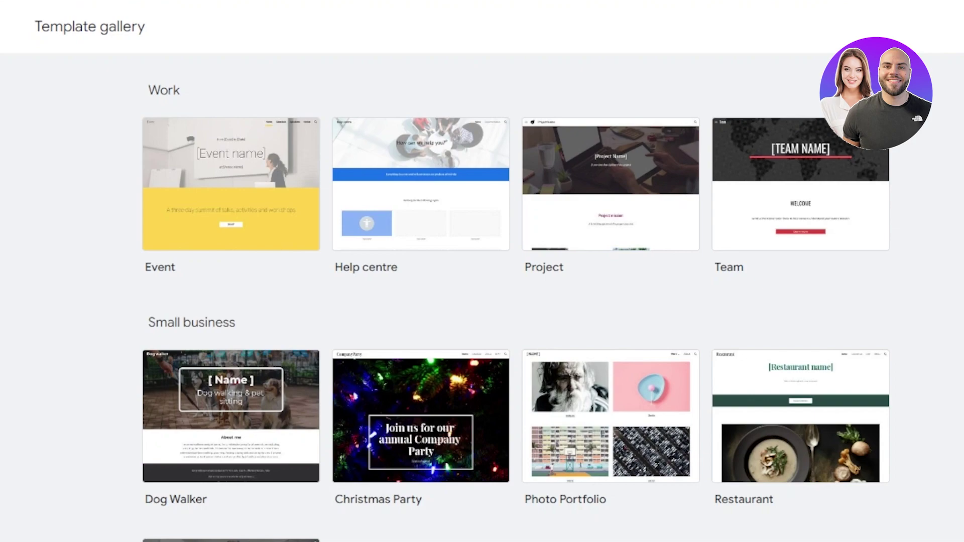
scroll(516, 298, "down", 3)
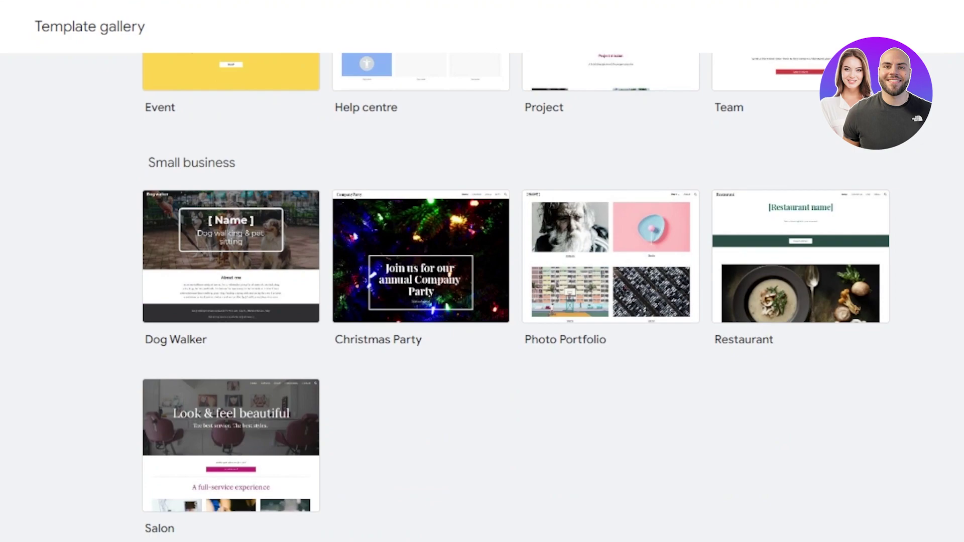
scroll(495, 408, "down", 1)
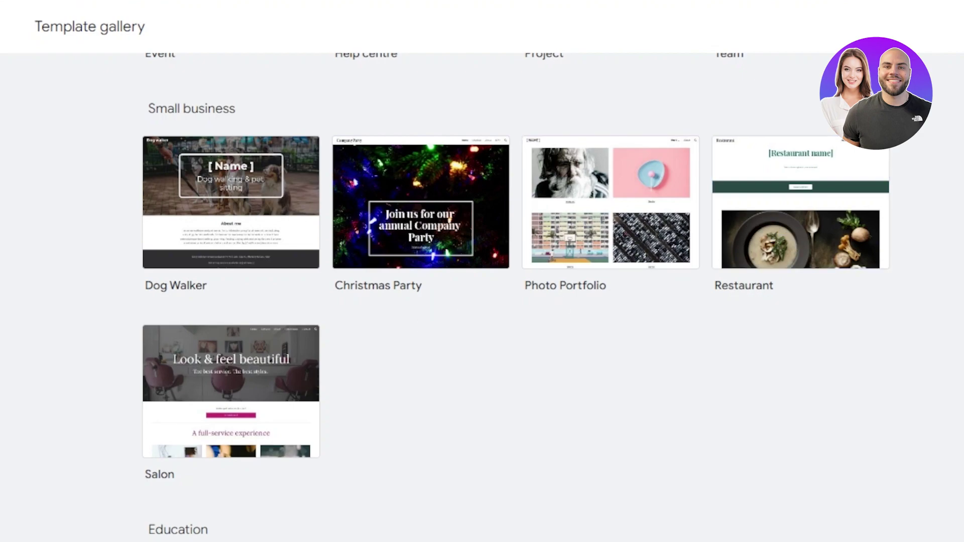
scroll(482, 297, "down", 4)
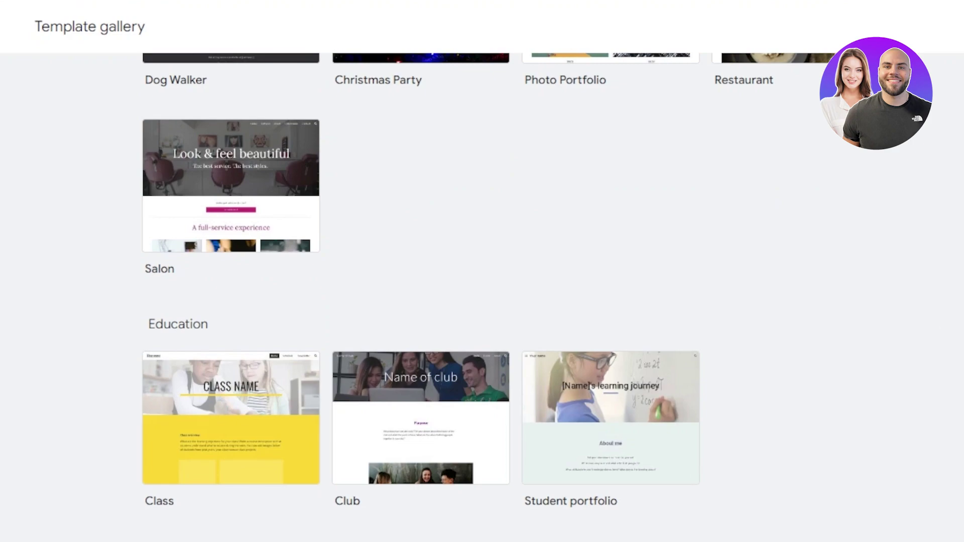
scroll(482, 297, "up", 3)
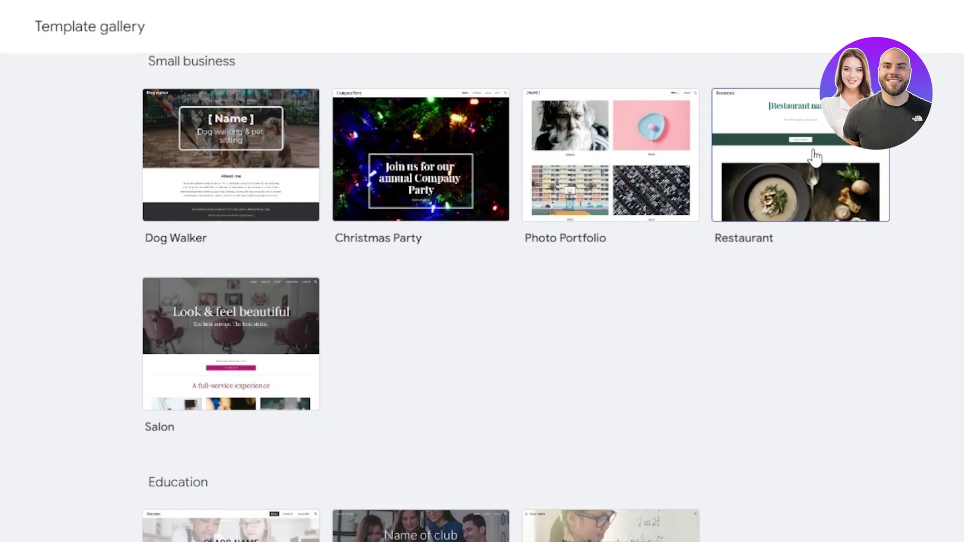
- Start a new site from the Restaurant template and scroll through its content
left_click(815, 157)
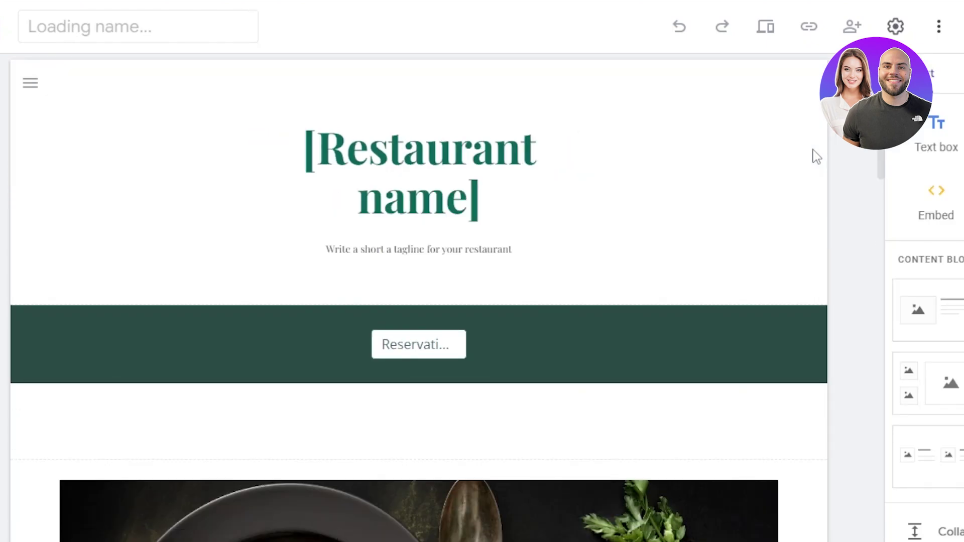
scroll(886, 199, "down", 5)
scroll(880, 231, "down", 5)
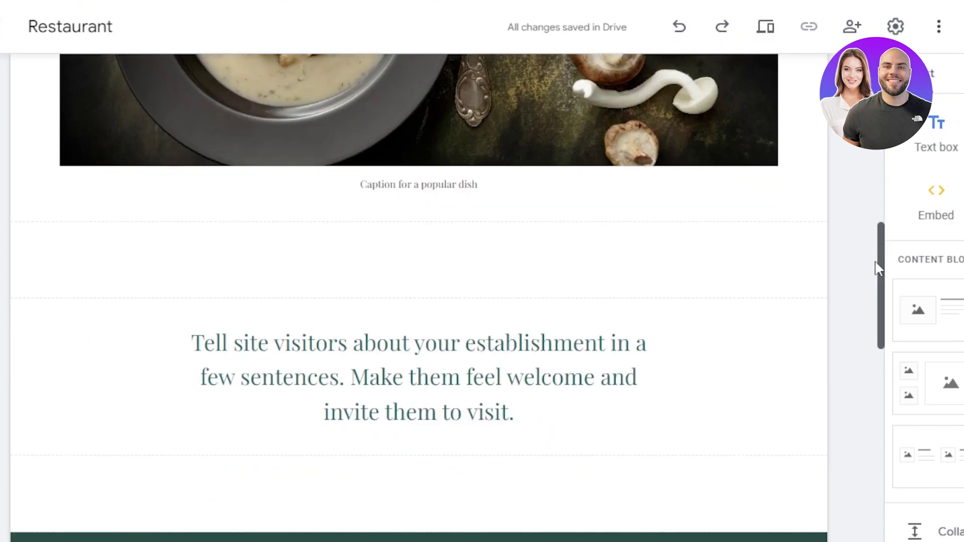
scroll(872, 302, "down", 2)
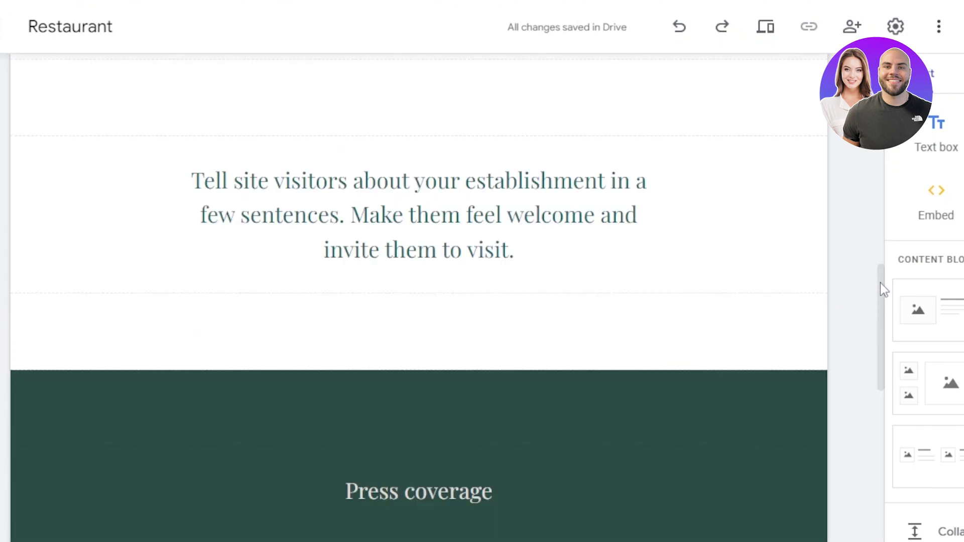
left_click_drag(881, 282, 882, 125)
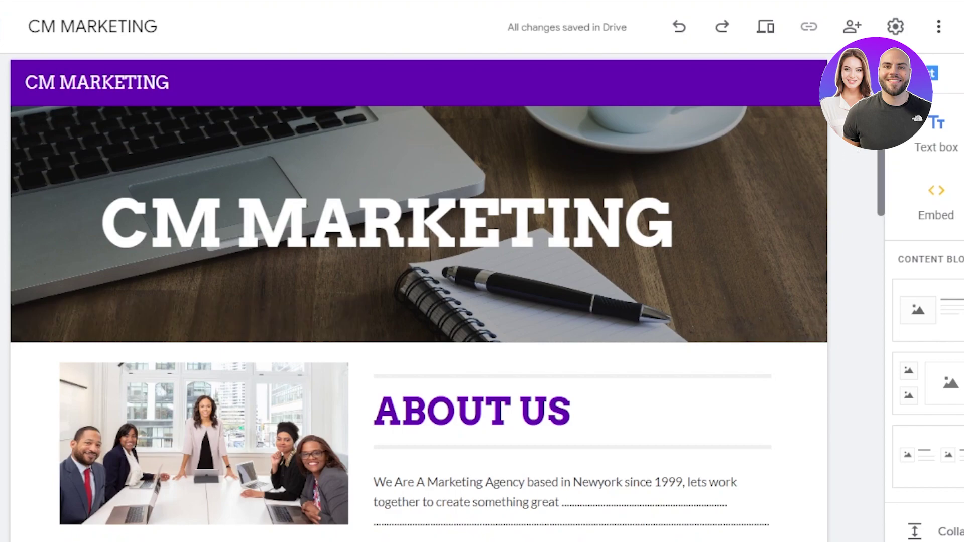
- In site settings, try Side navigation mode, then set it back to Top
scroll(858, 227, "down", 8)
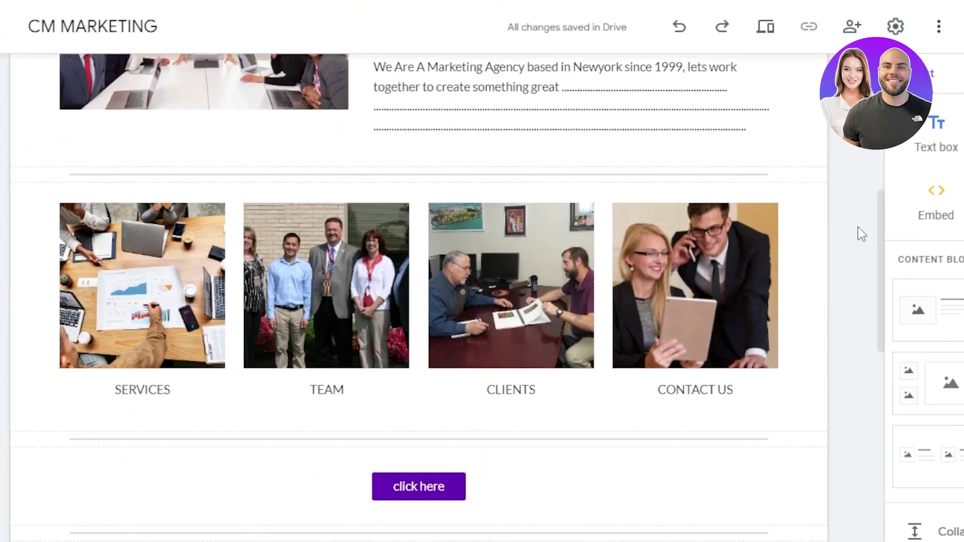
left_click(896, 28)
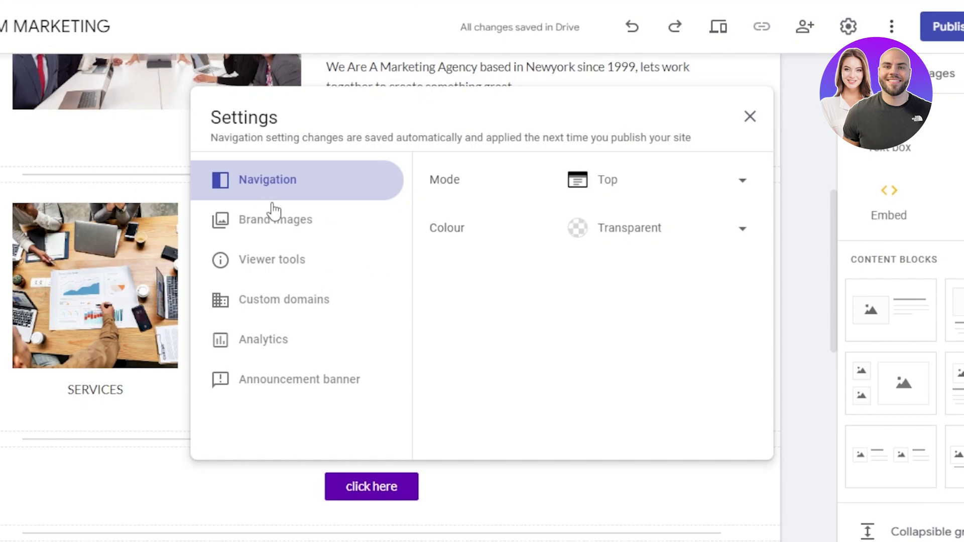
left_click(742, 195)
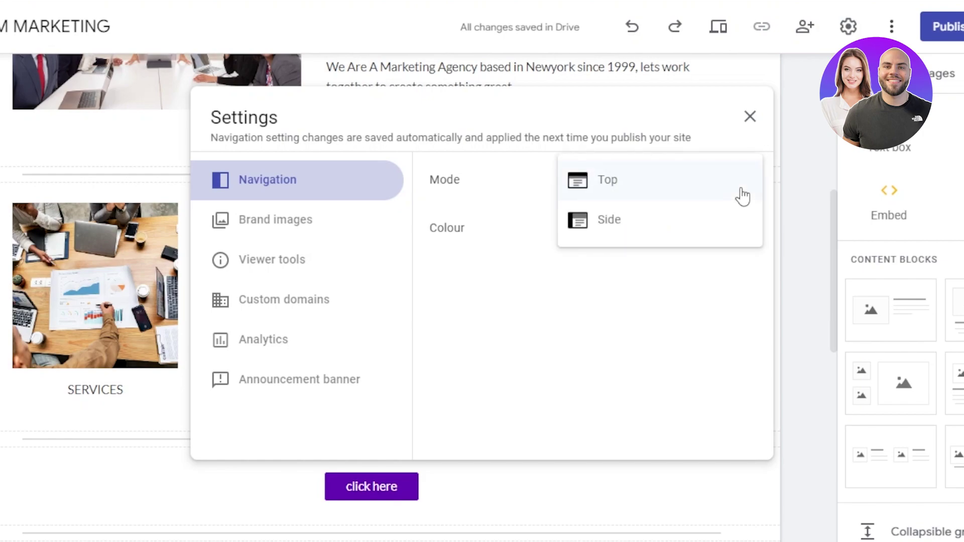
left_click(614, 224)
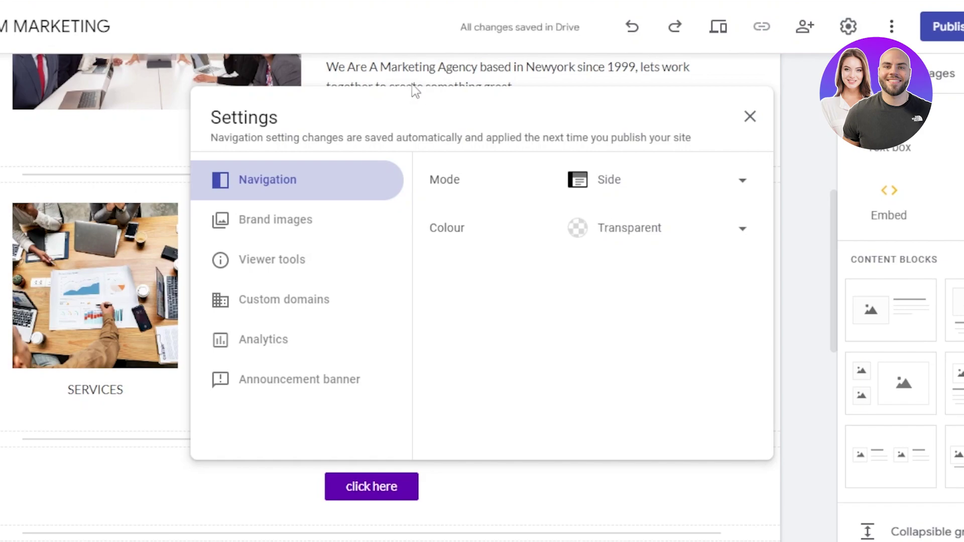
left_click(742, 188)
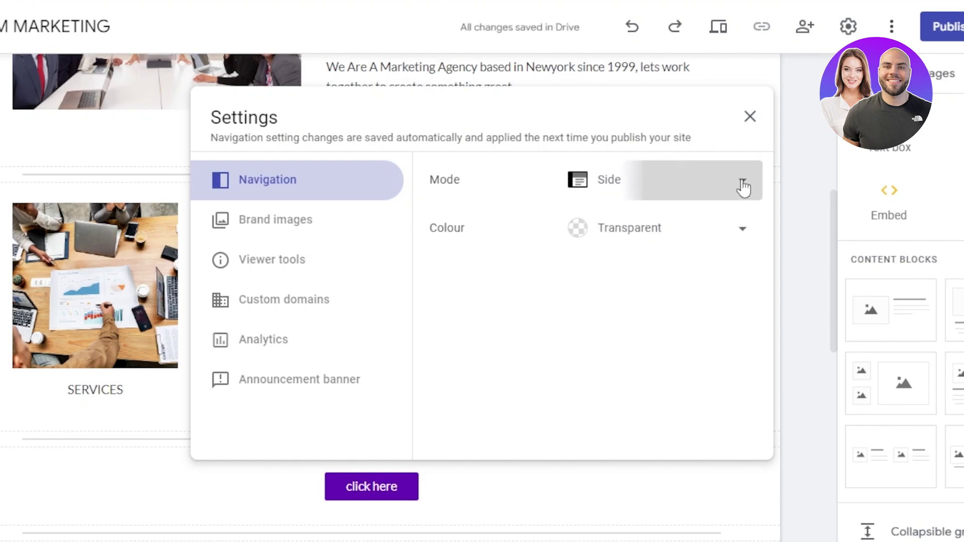
left_click(638, 157)
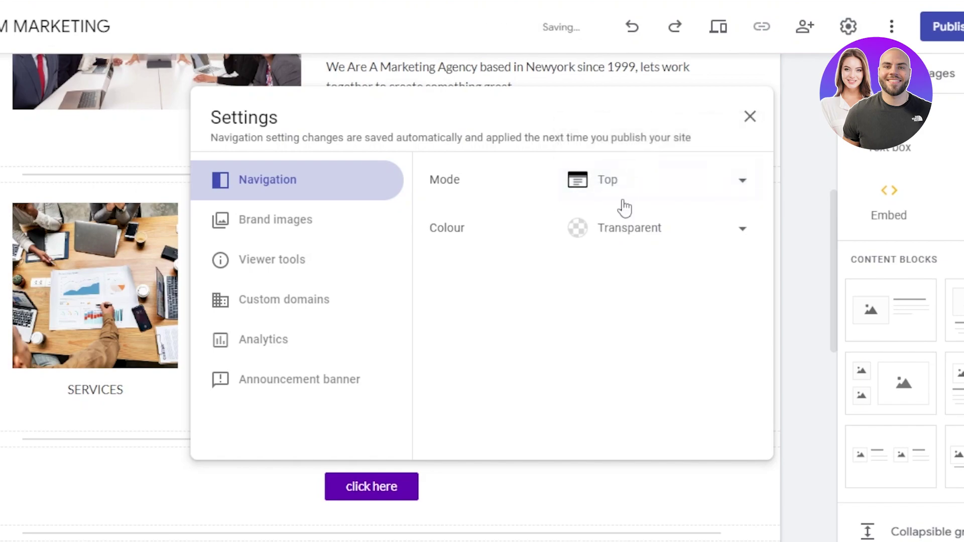
- Try a white navigation colour, revert it to Transparent, and close settings
left_click(744, 236)
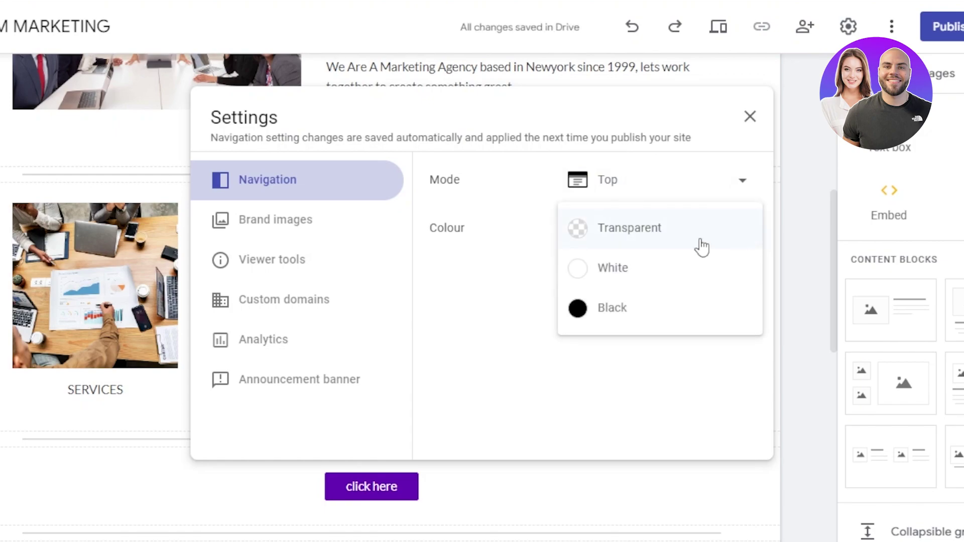
left_click(605, 273)
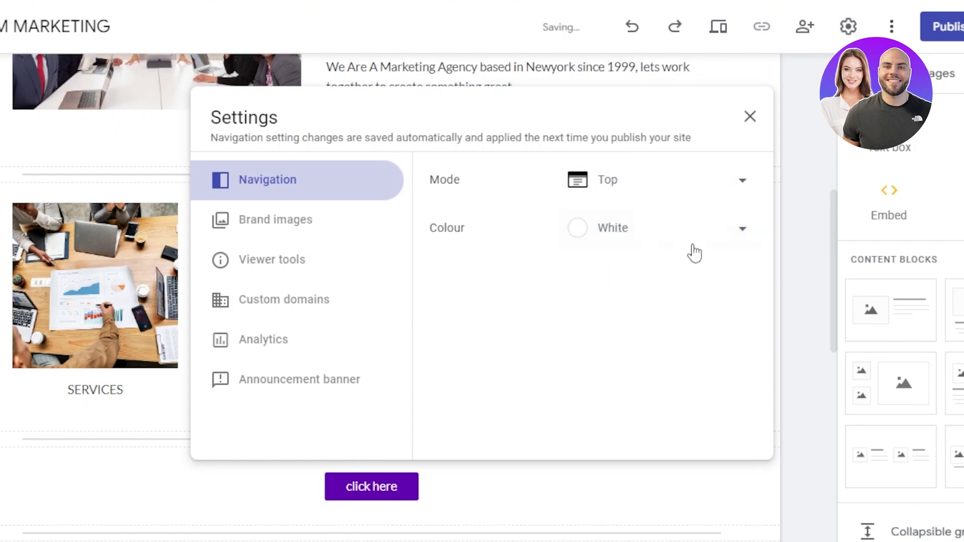
left_click(740, 232)
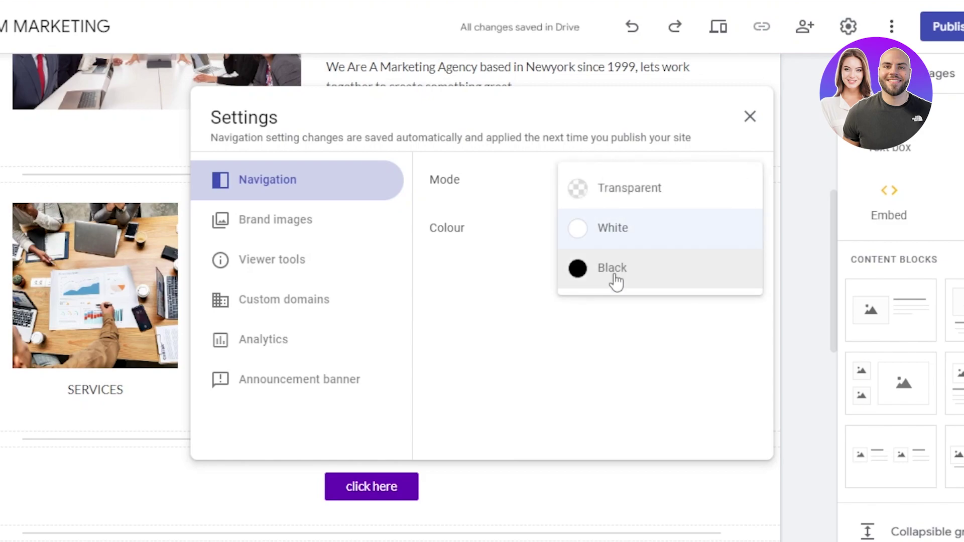
left_click(608, 196)
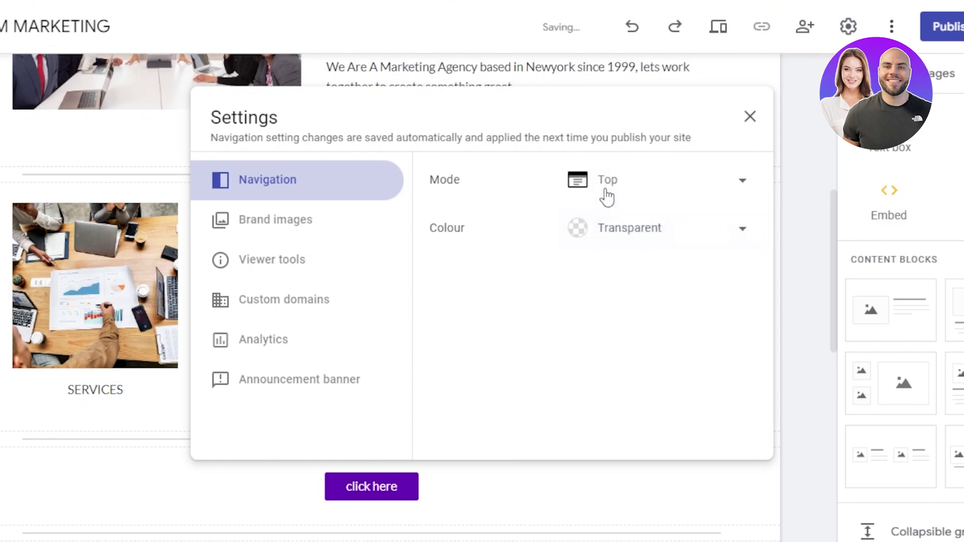
left_click(838, 169)
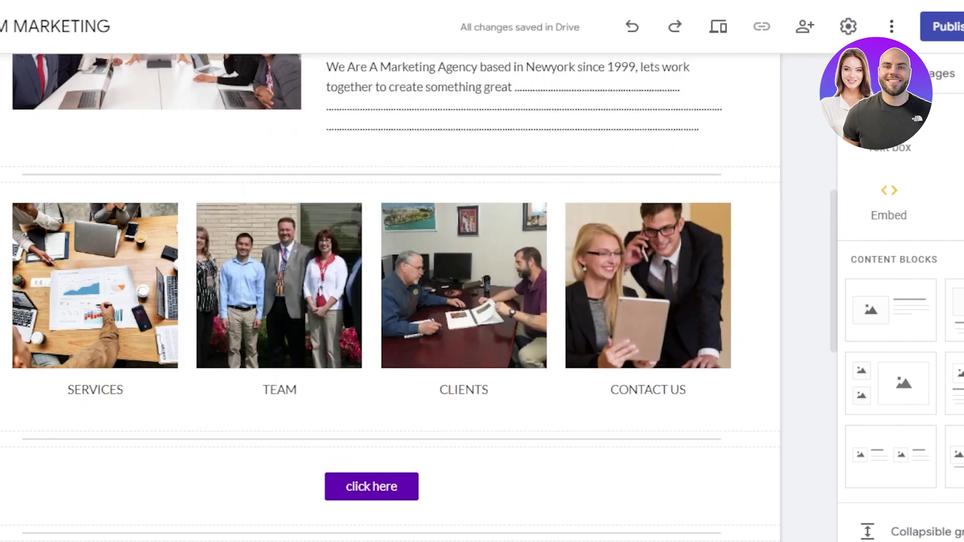
left_click_drag(835, 206, 837, 47)
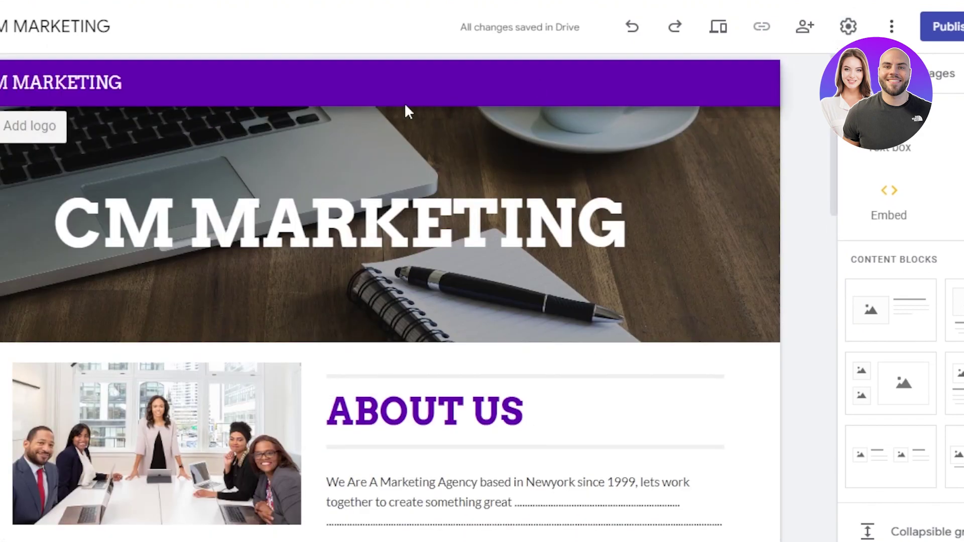
- Reopen settings, check the navigation bar colour choices, and go to Brand images
left_click(848, 26)
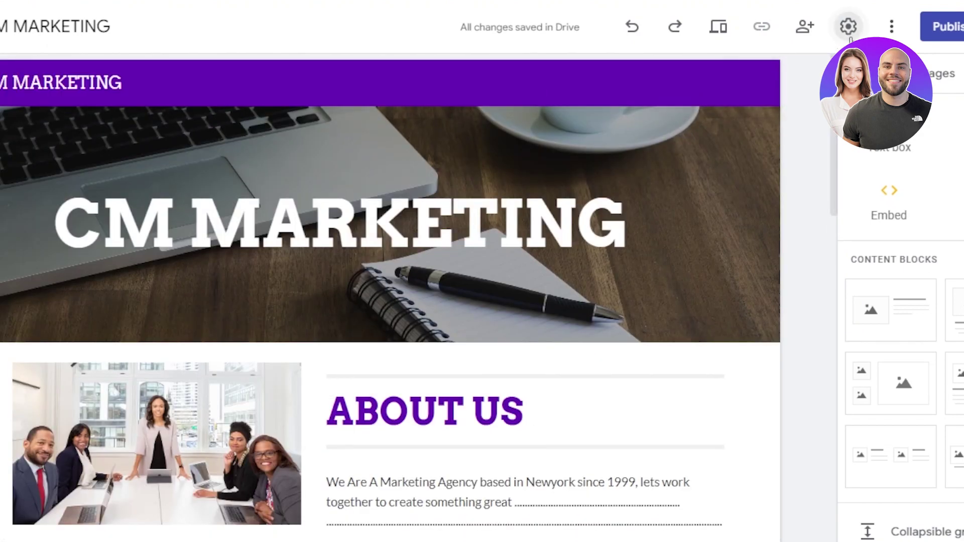
left_click(621, 232)
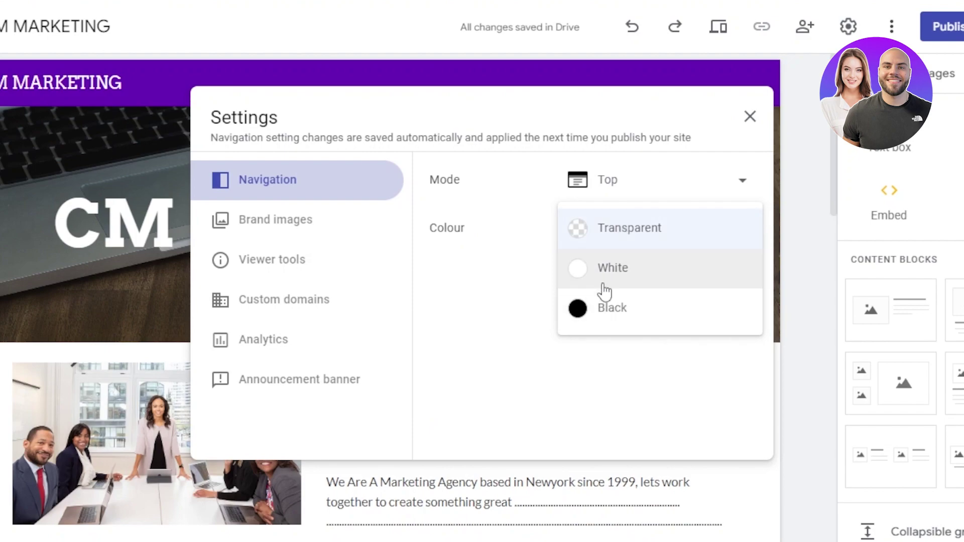
left_click(276, 236)
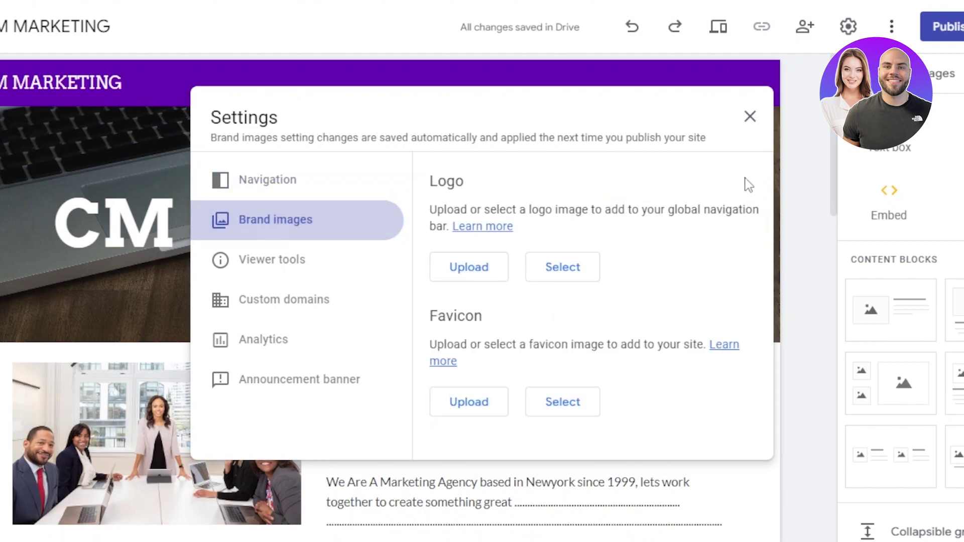
- Reopen site settings, view the logo and favicon options, then go to Custom domains
left_click(778, 182)
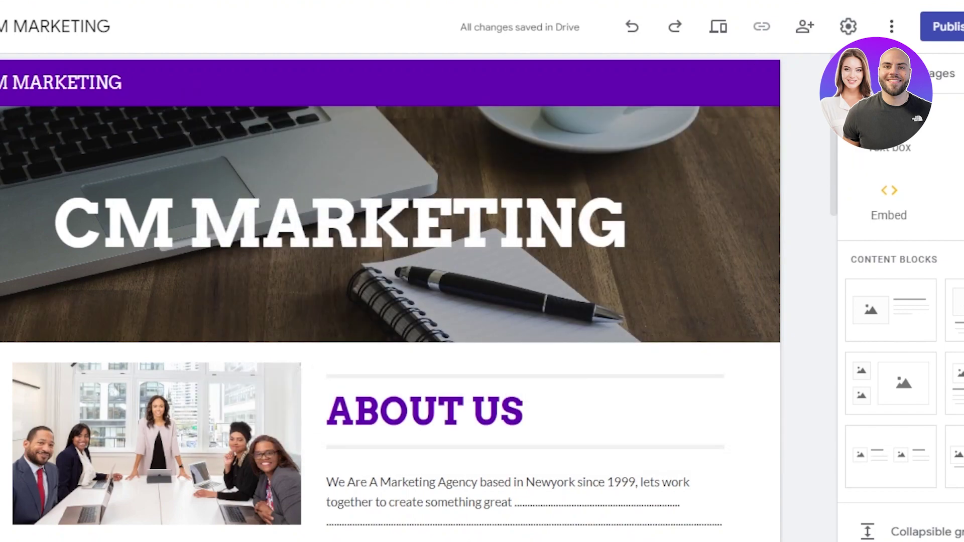
left_click(848, 26)
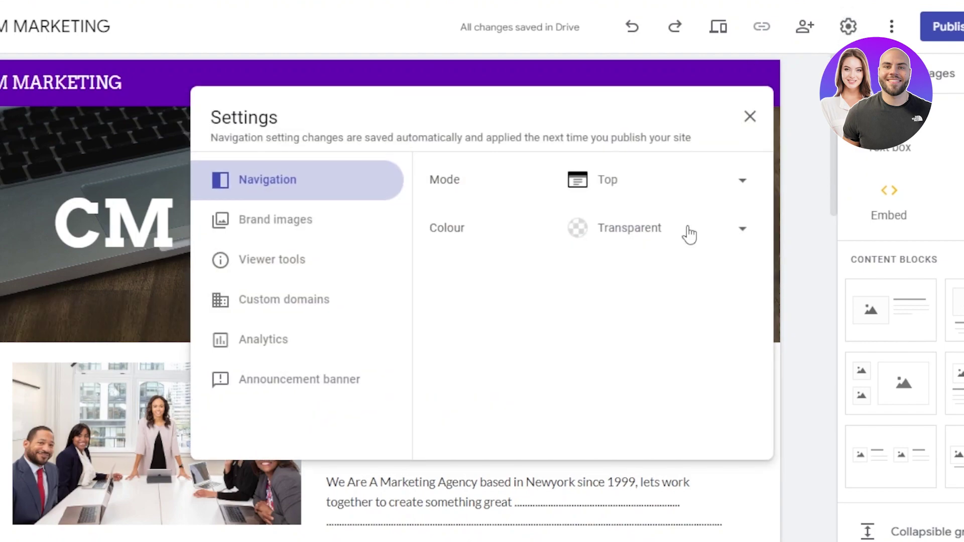
left_click(323, 221)
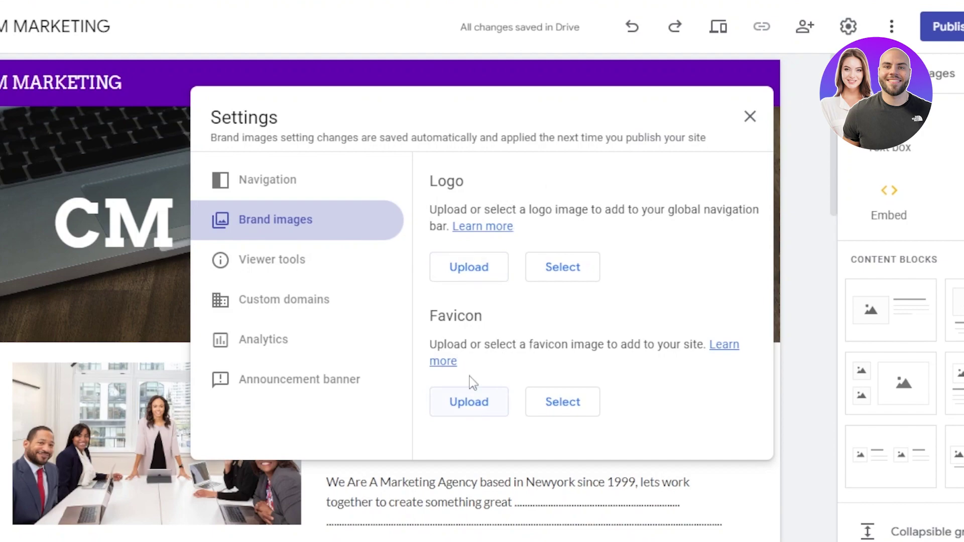
left_click(275, 313)
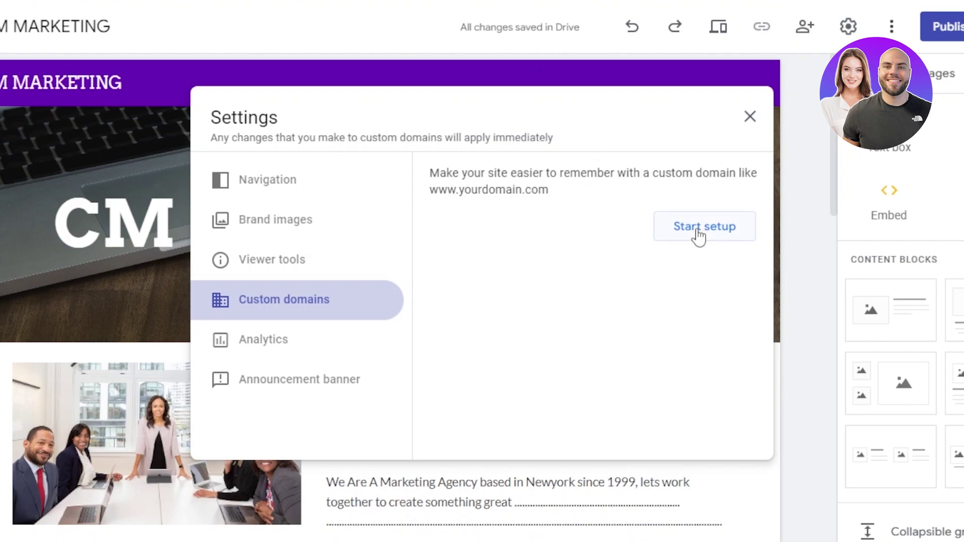
- Reopen site settings and move from Custom domains to the Analytics page
left_click(780, 175)
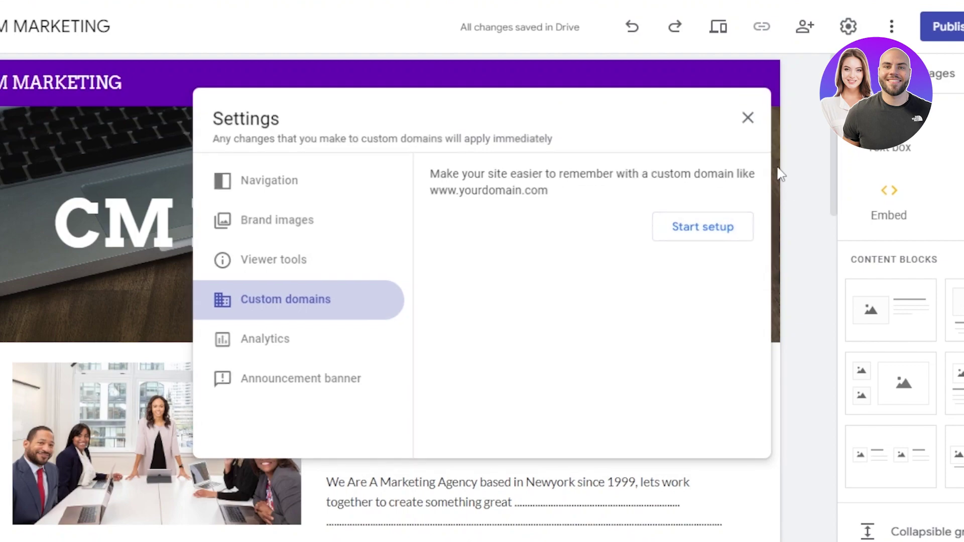
left_click(847, 35)
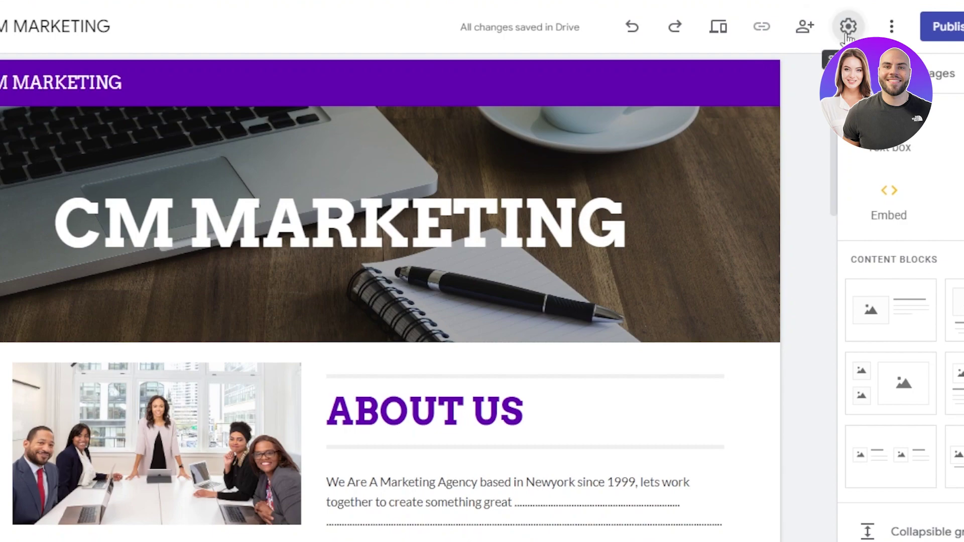
left_click(283, 304)
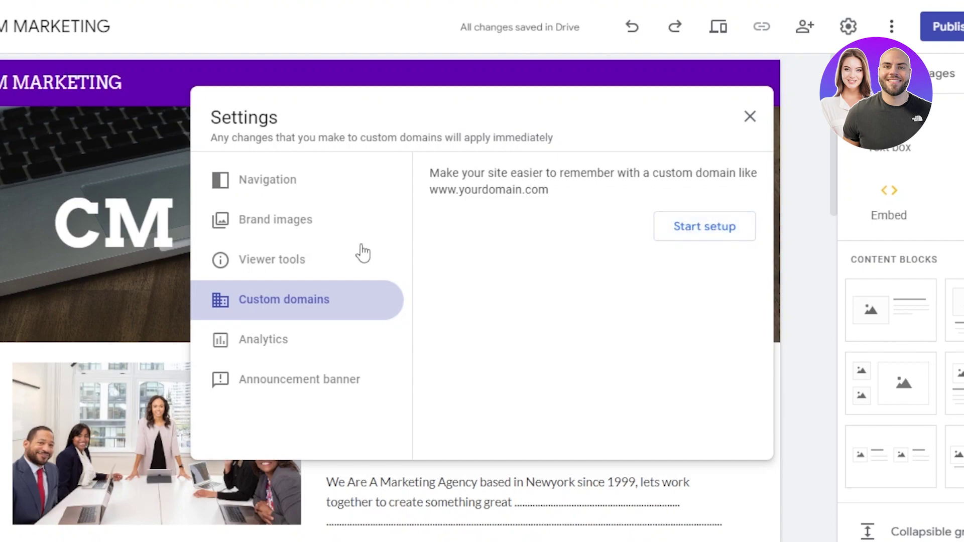
left_click(352, 337)
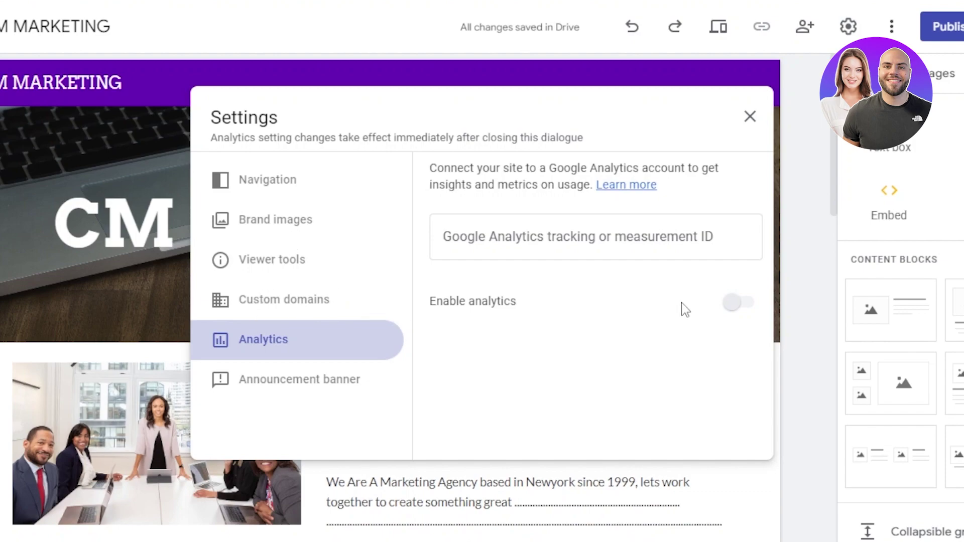
- Try the Enable analytics toggle and the tracking ID field, leaving analytics off and empty
left_click(737, 301)
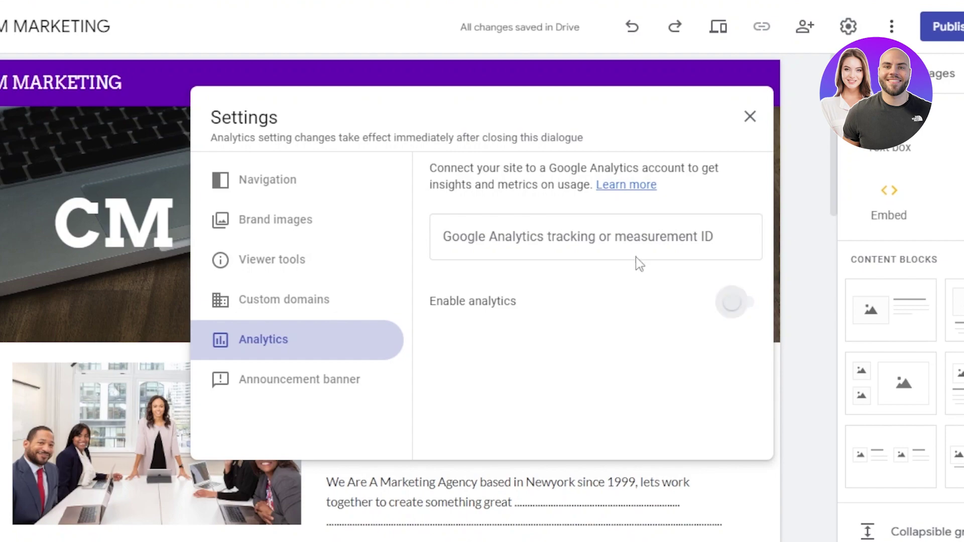
left_click(533, 237)
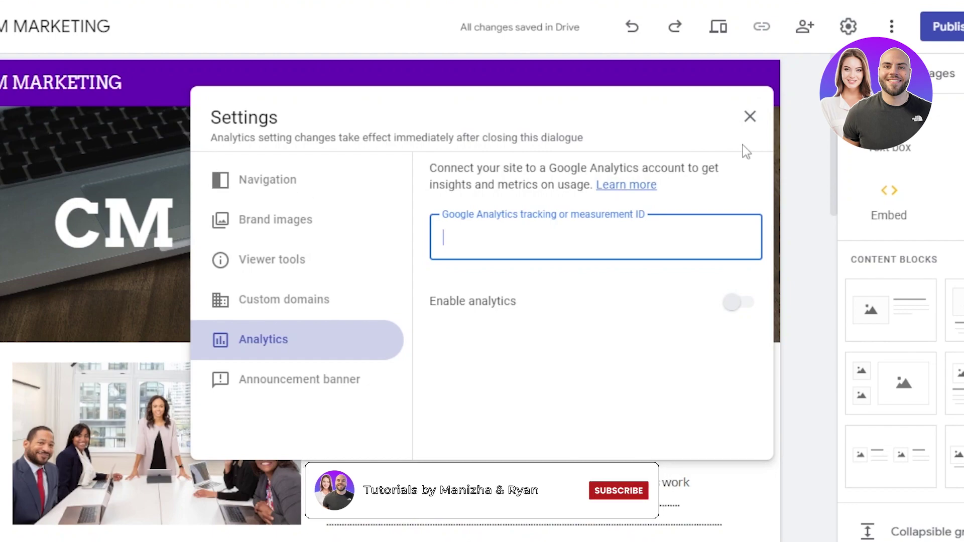
left_click(750, 117)
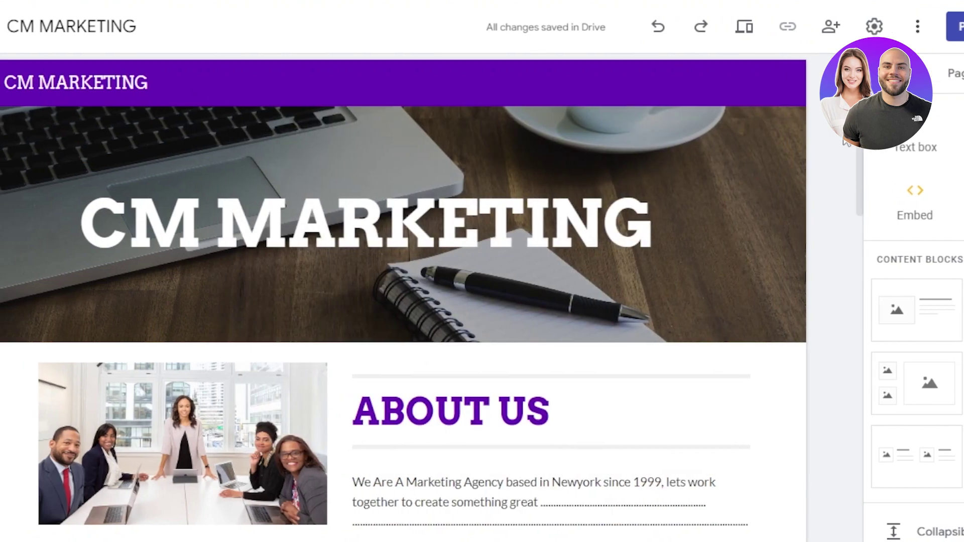
scroll(417, 301, "down", 5)
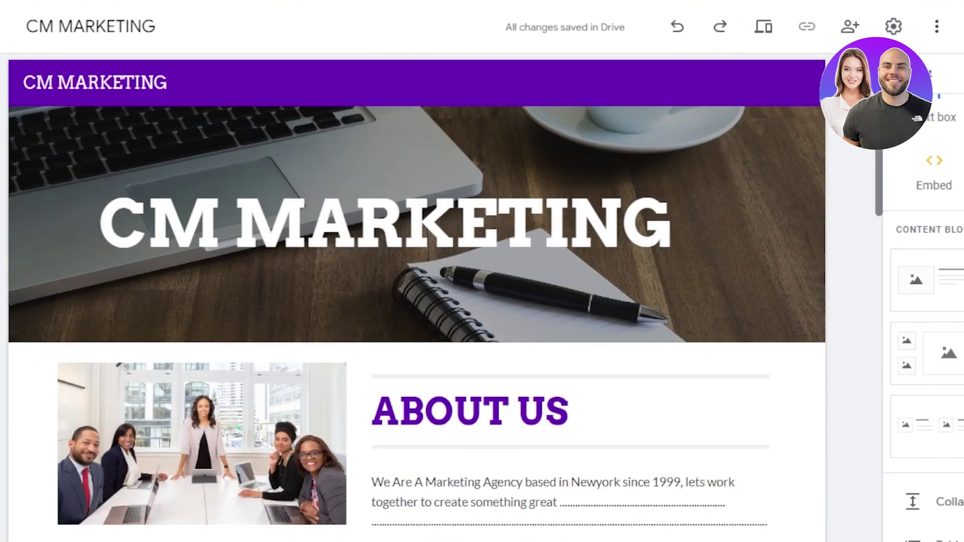
scroll(417, 302, "down", 6)
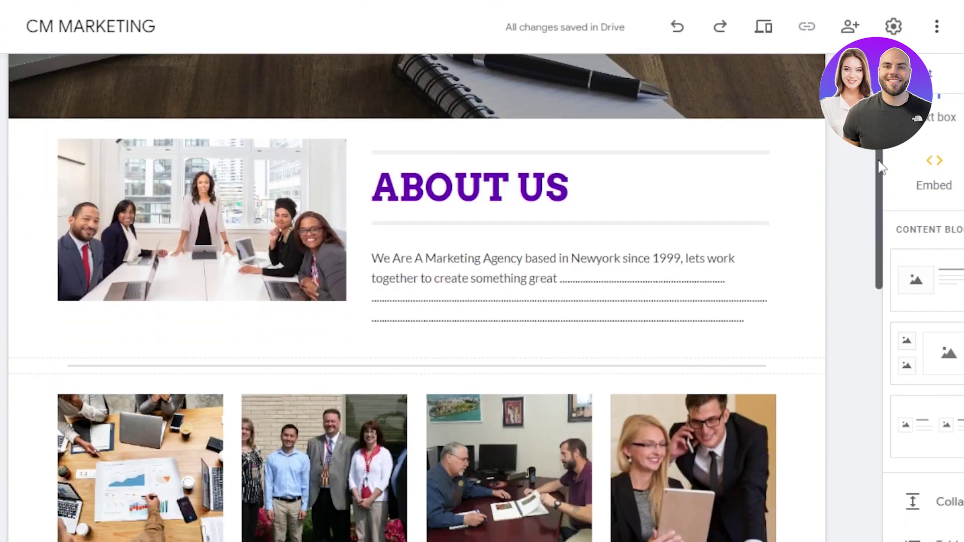
left_click_drag(880, 181, 870, 477)
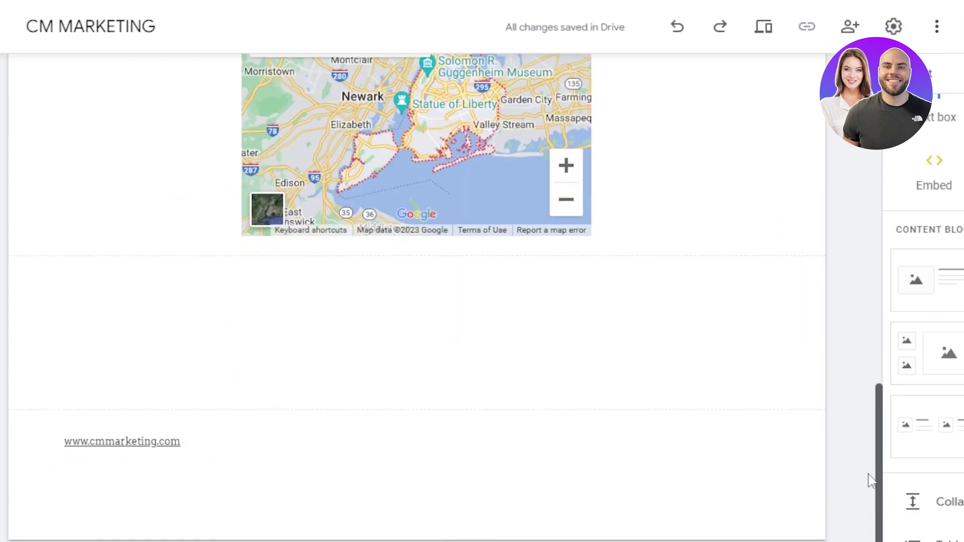
mouse_move(472, 430)
left_click(377, 476)
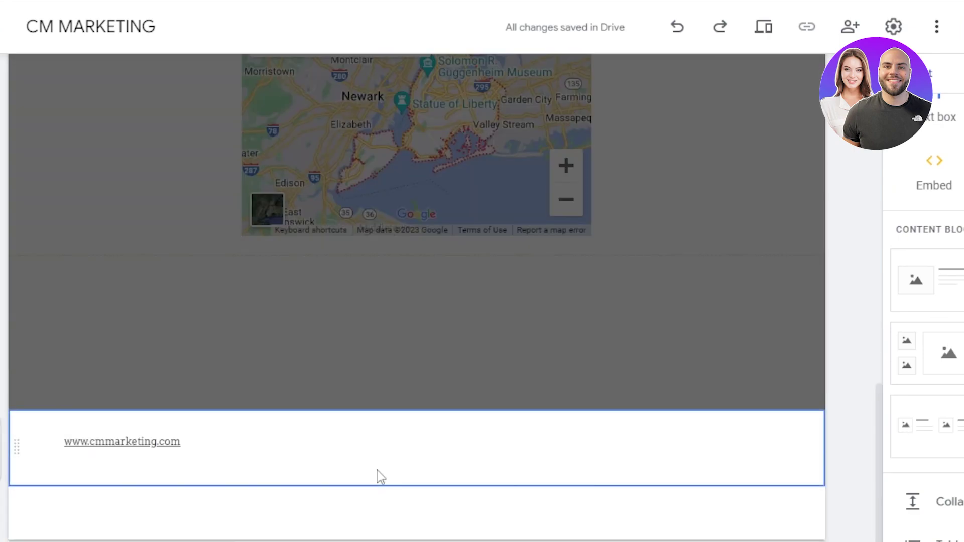
left_click(124, 455)
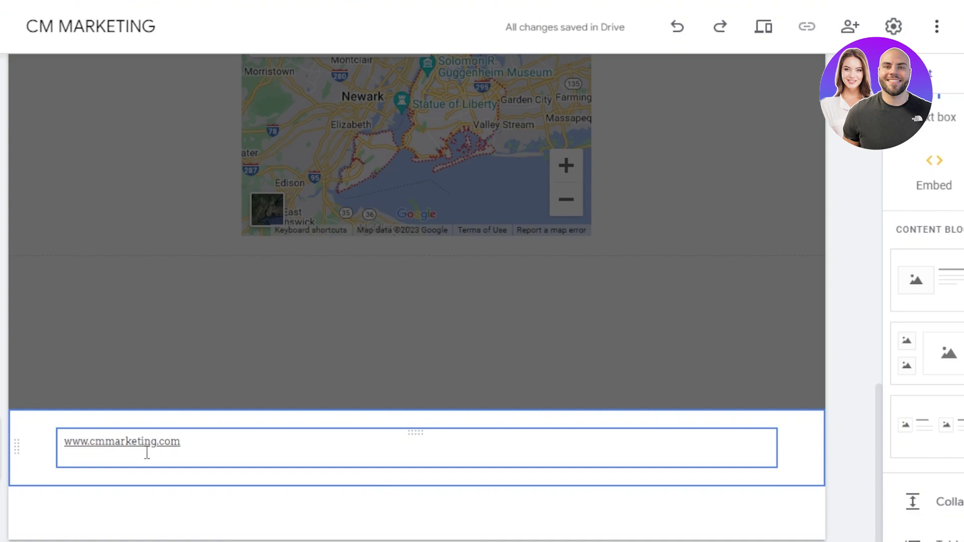
left_click(146, 454)
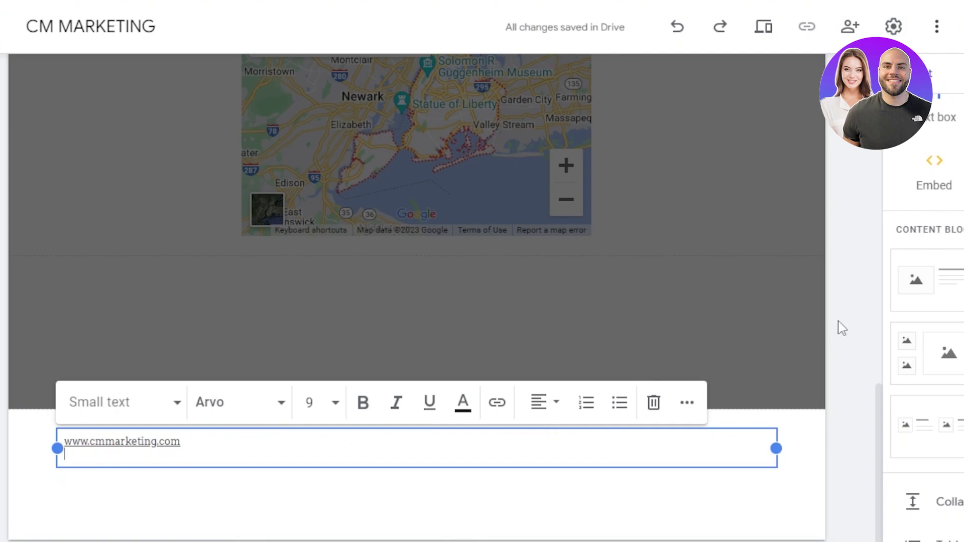
scroll(924, 351, "down", 6)
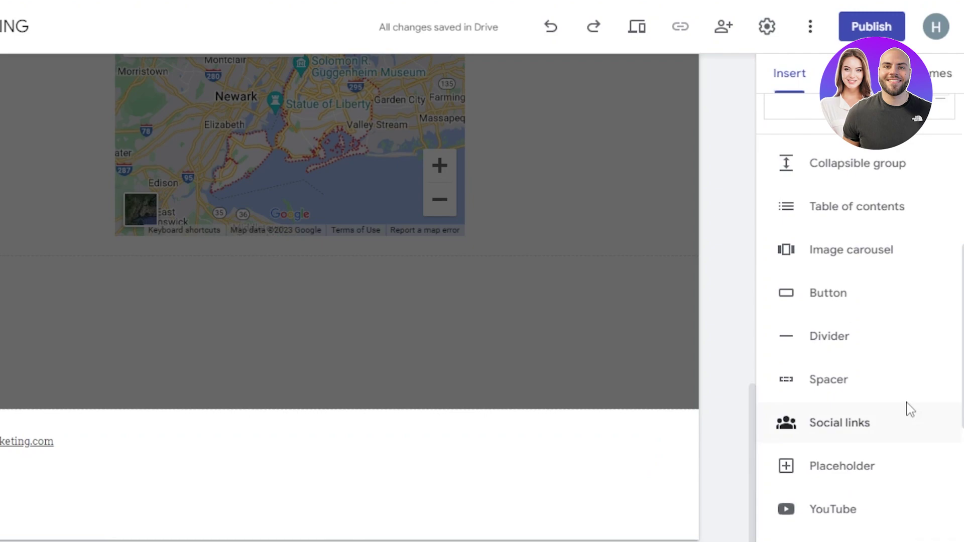
scroll(919, 371, "down", 1)
left_click(831, 358)
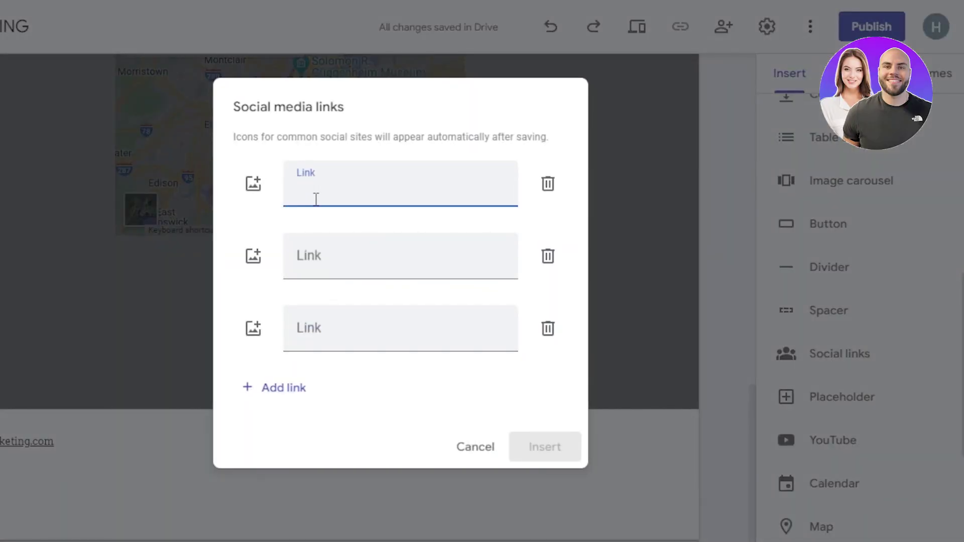
type("www.twi")
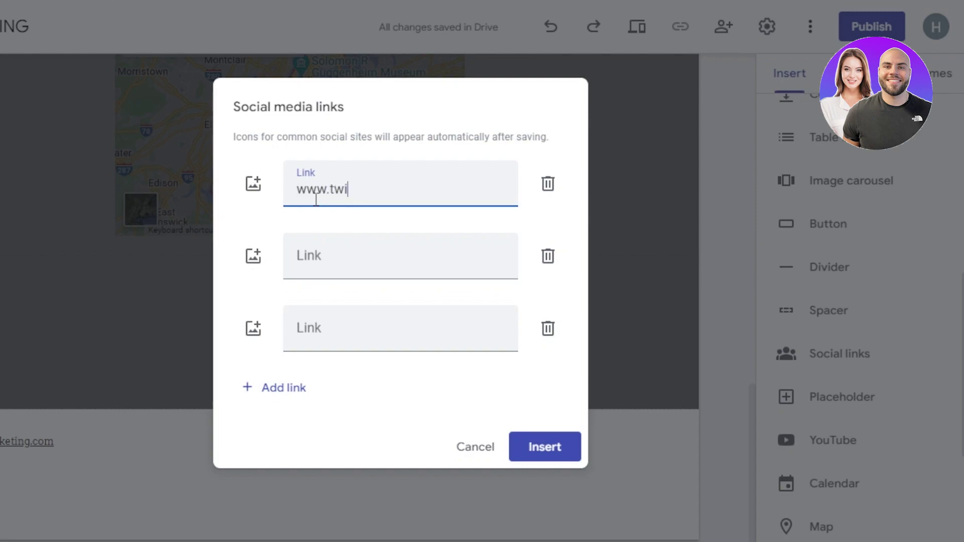
type("tter.com")
left_click(315, 270)
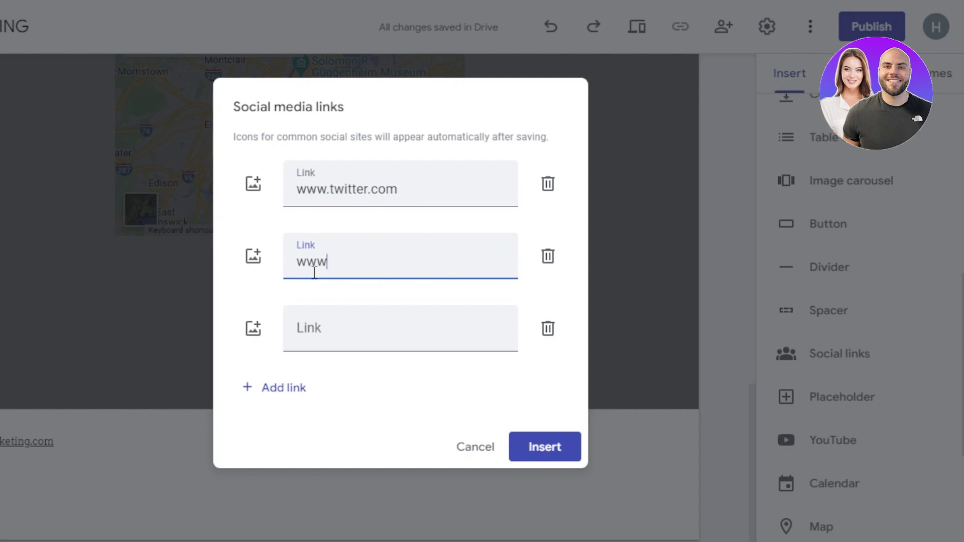
type("www.facebook.com")
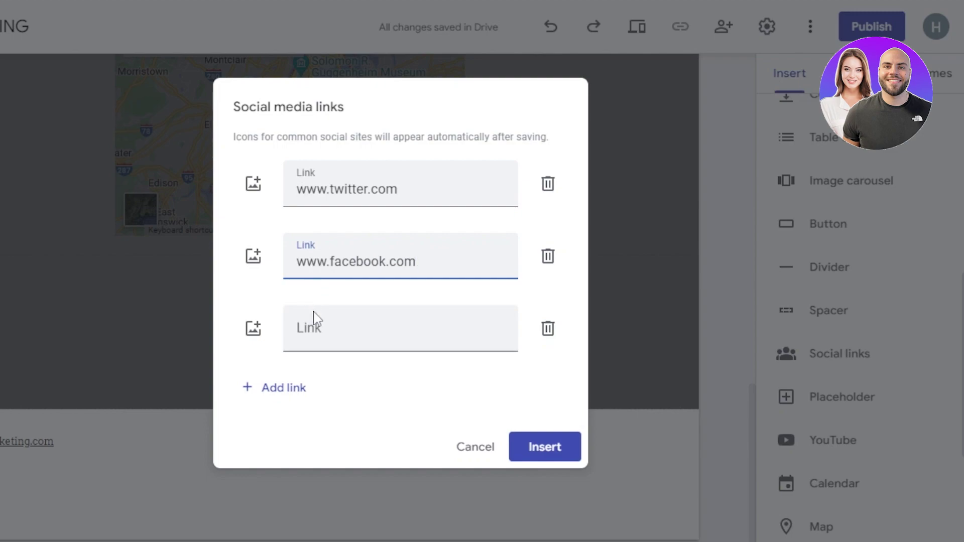
left_click(317, 333)
type("www")
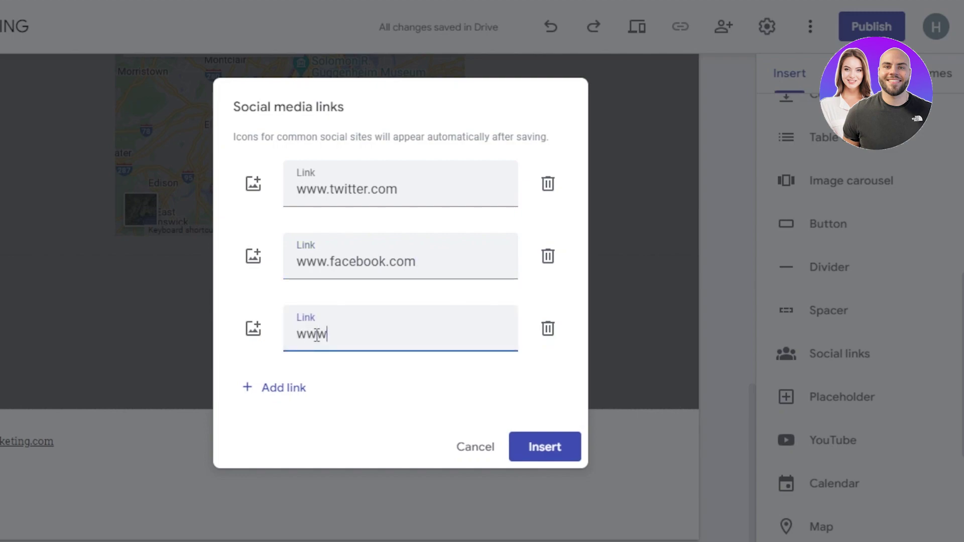
type(".instagram.com")
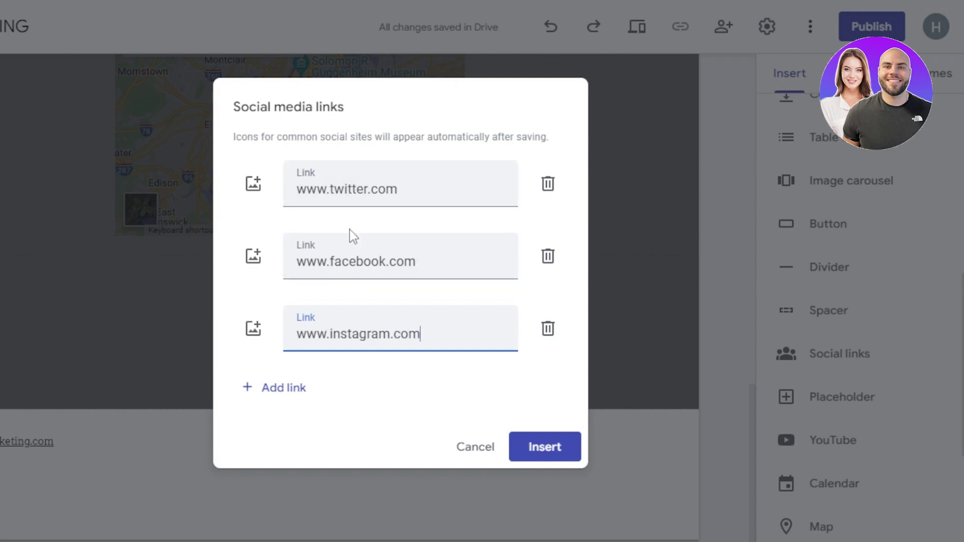
left_click(255, 185)
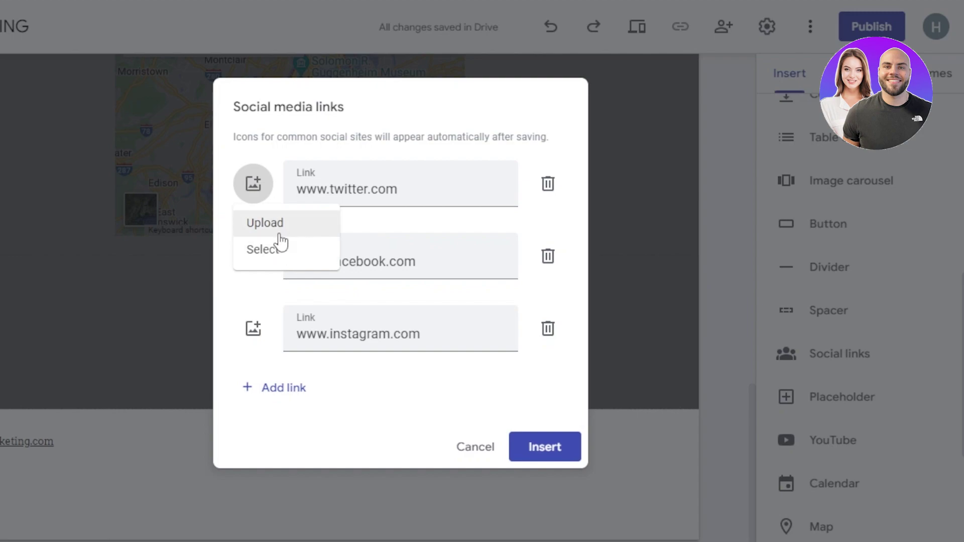
- Give the Twitter link a blue bird icon from a Google Images search for 'twitter'
left_click(282, 255)
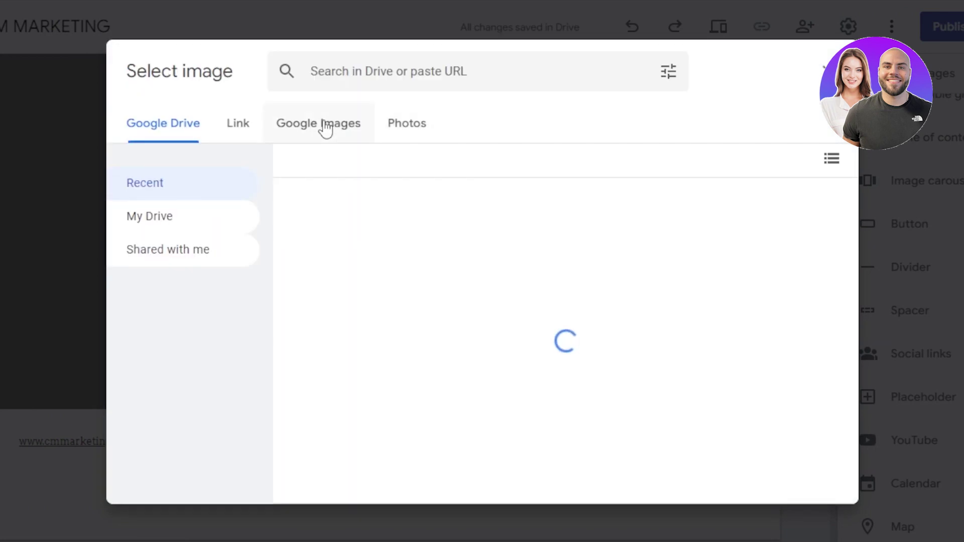
left_click(323, 127)
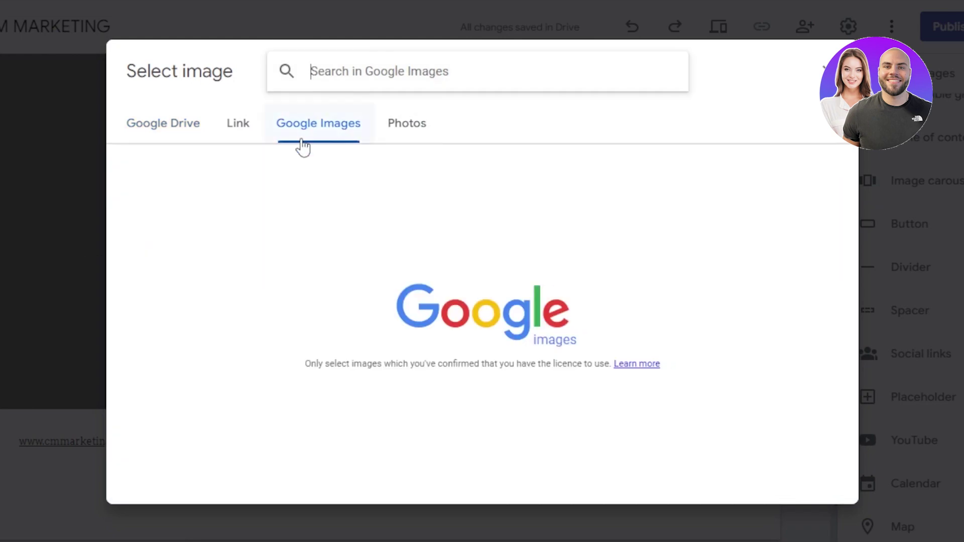
type("t")
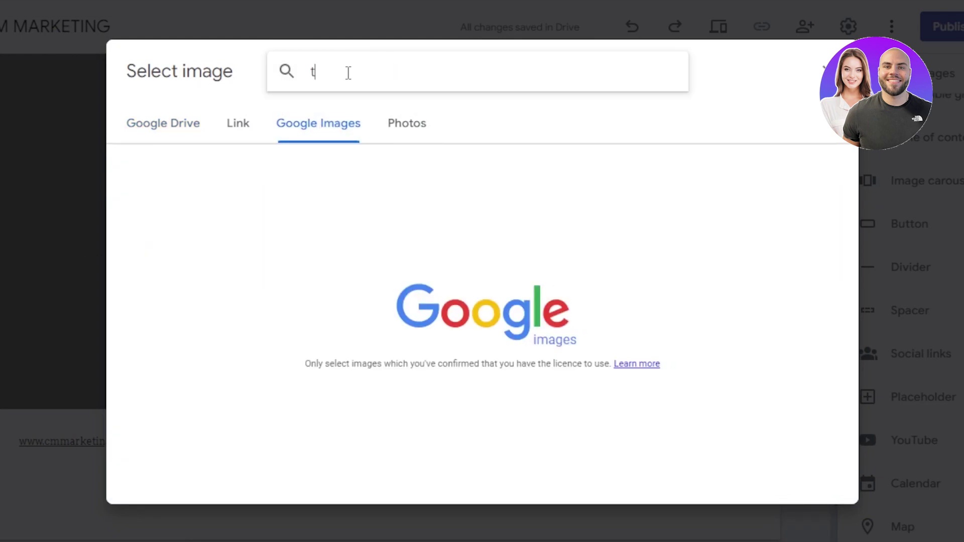
type("witt")
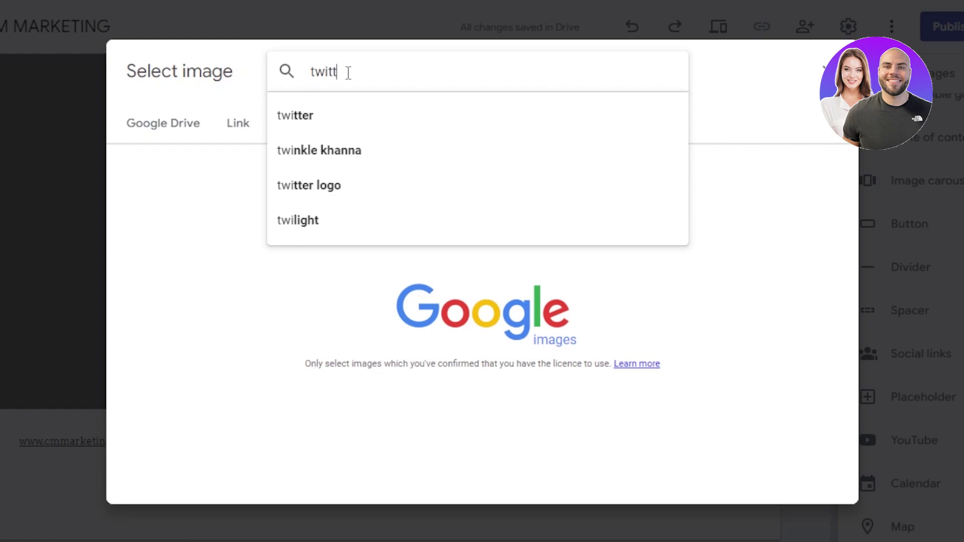
type("er")
key("Return")
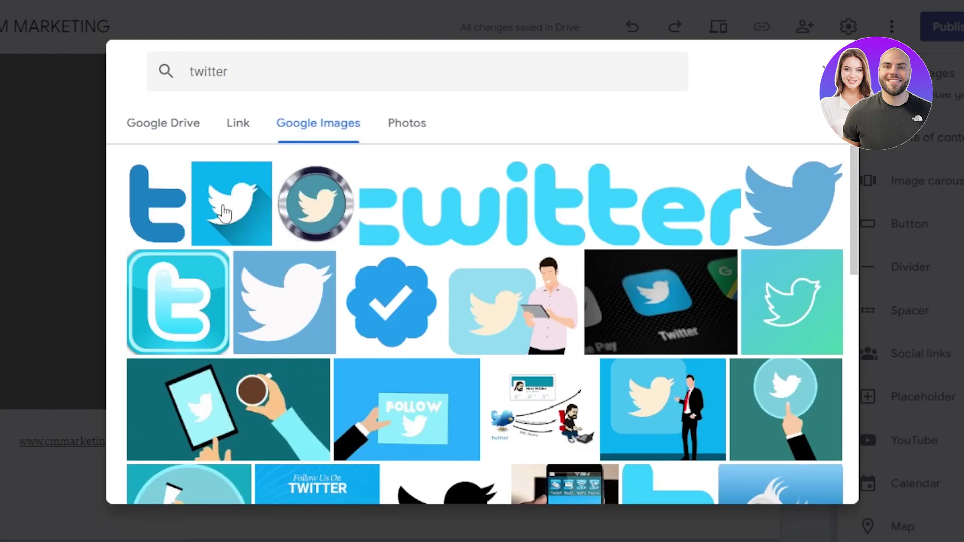
left_click(264, 242)
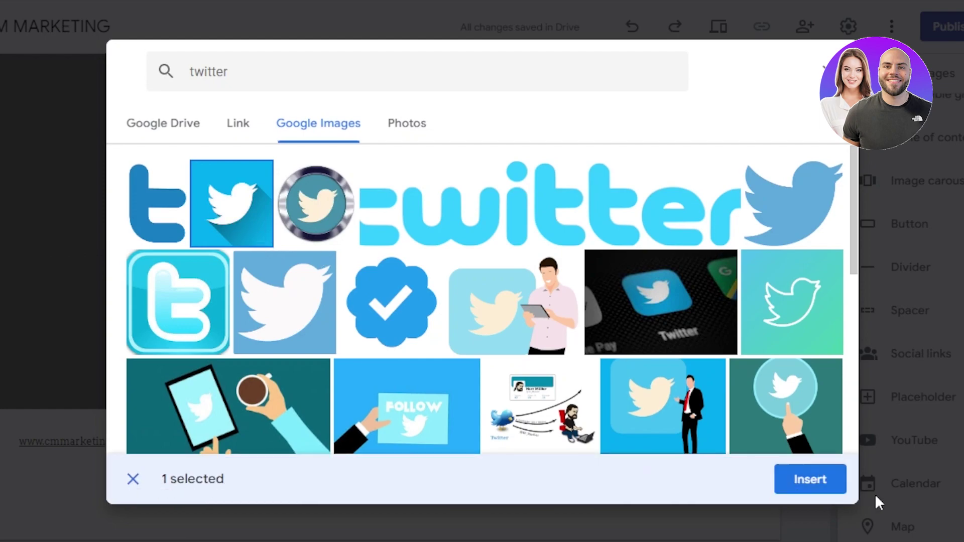
left_click(818, 479)
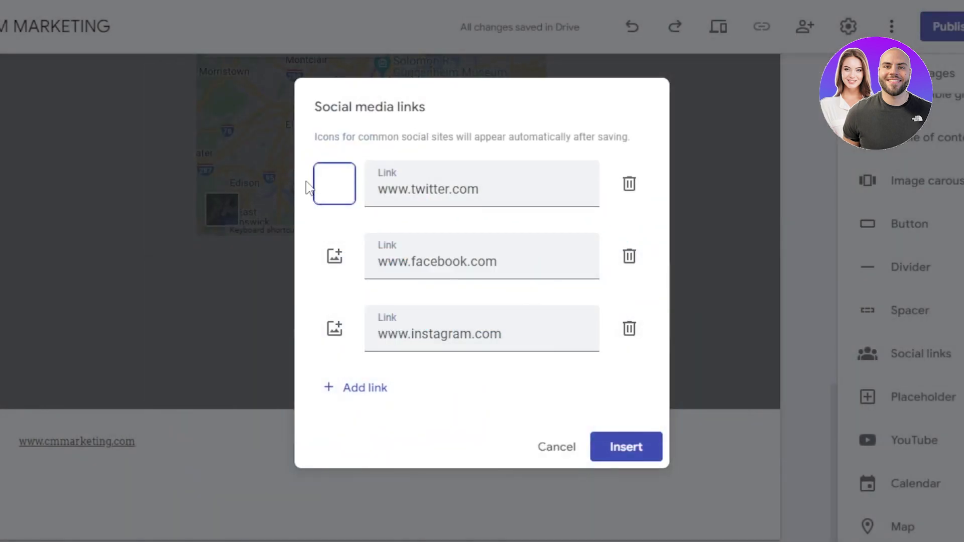
- Give the Facebook link an 'f' logo from a Google Images search for 'facebbook'
left_click(335, 257)
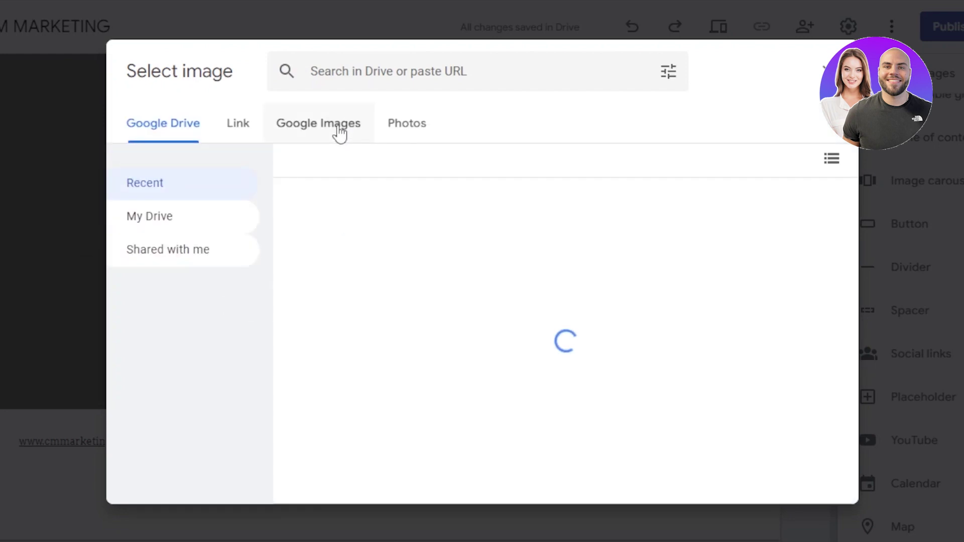
left_click(335, 126)
type("facebb")
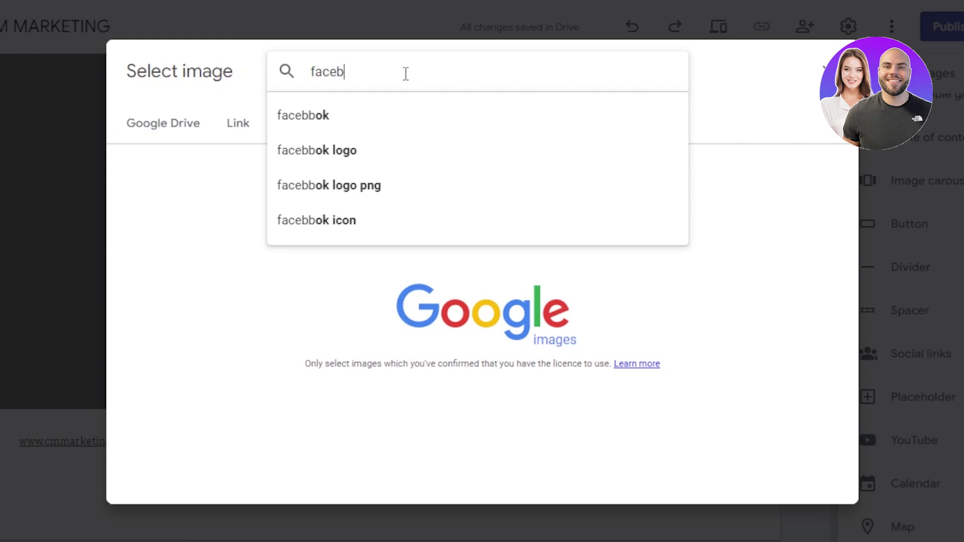
type("ook")
key("Return")
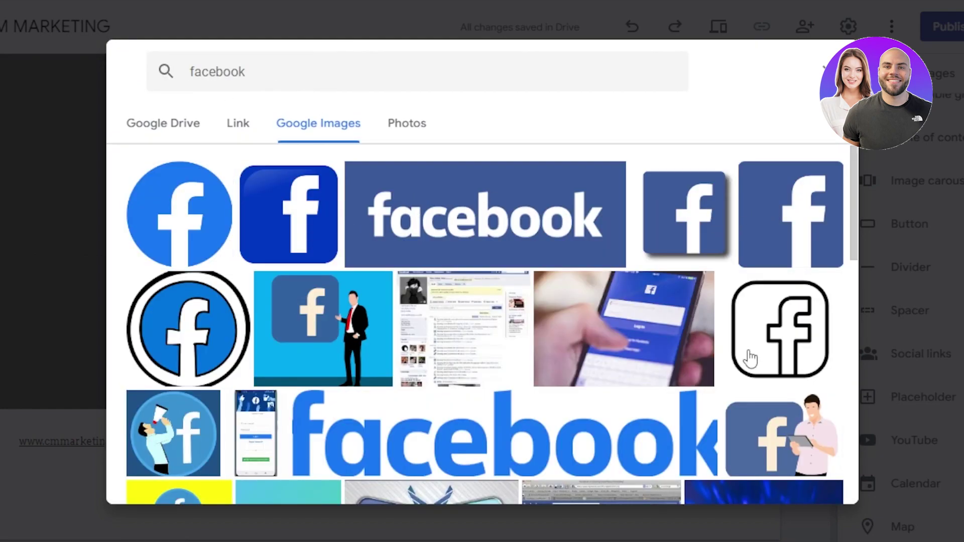
left_click(791, 216)
left_click(823, 482)
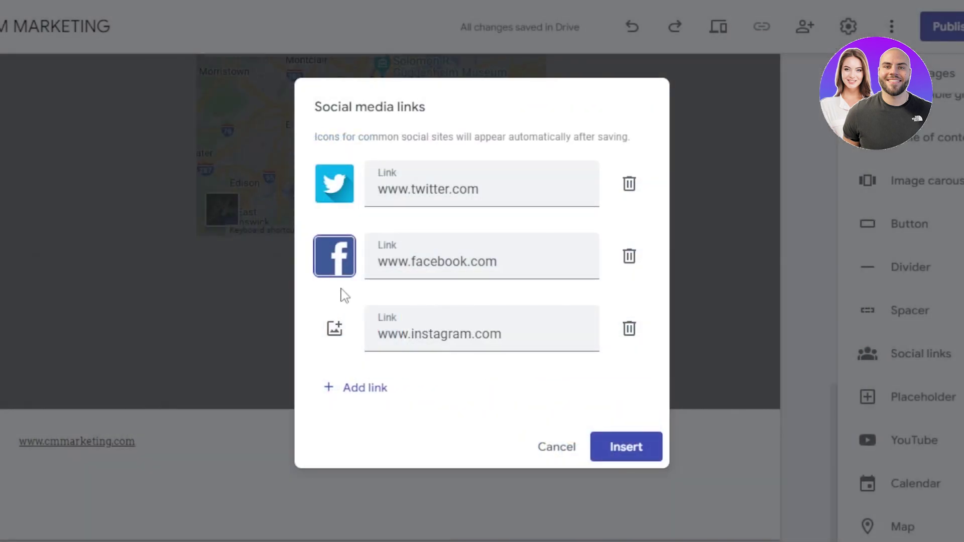
- Add an Instagram logo to the third link and insert the social links block
left_click(336, 335)
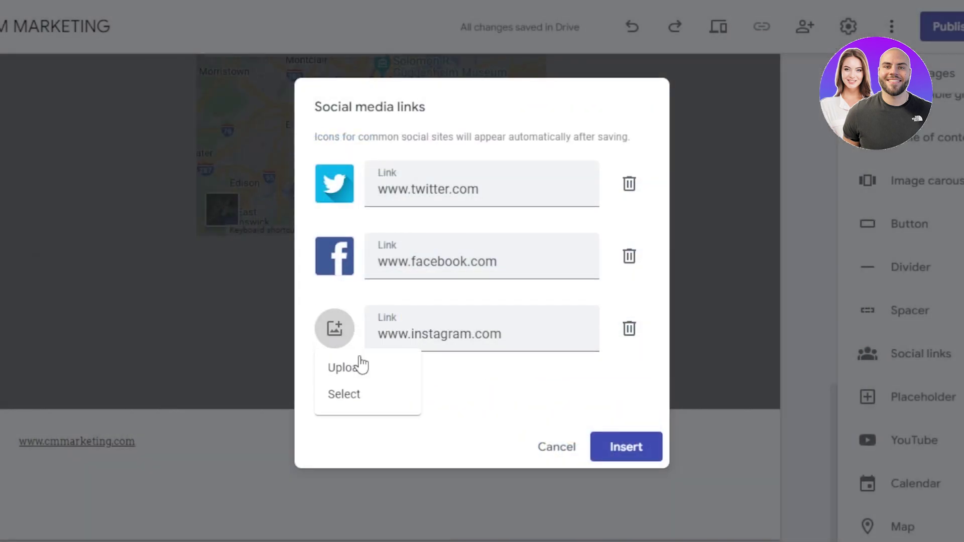
left_click(366, 301)
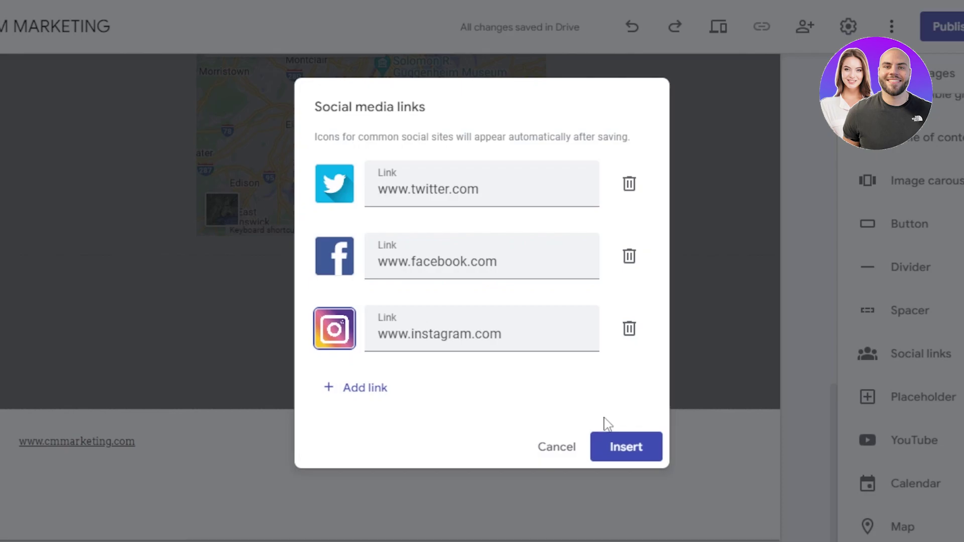
left_click(622, 447)
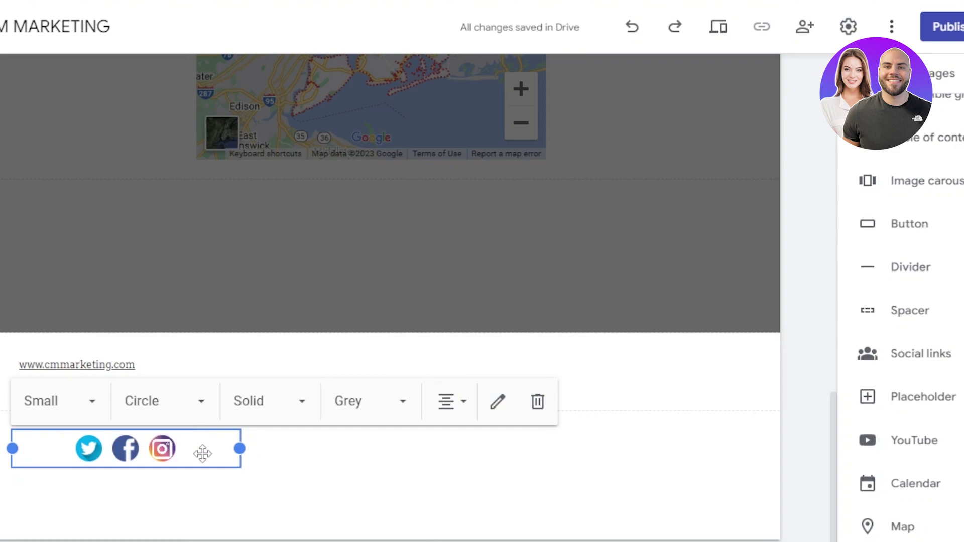
left_click_drag(202, 454, 261, 383)
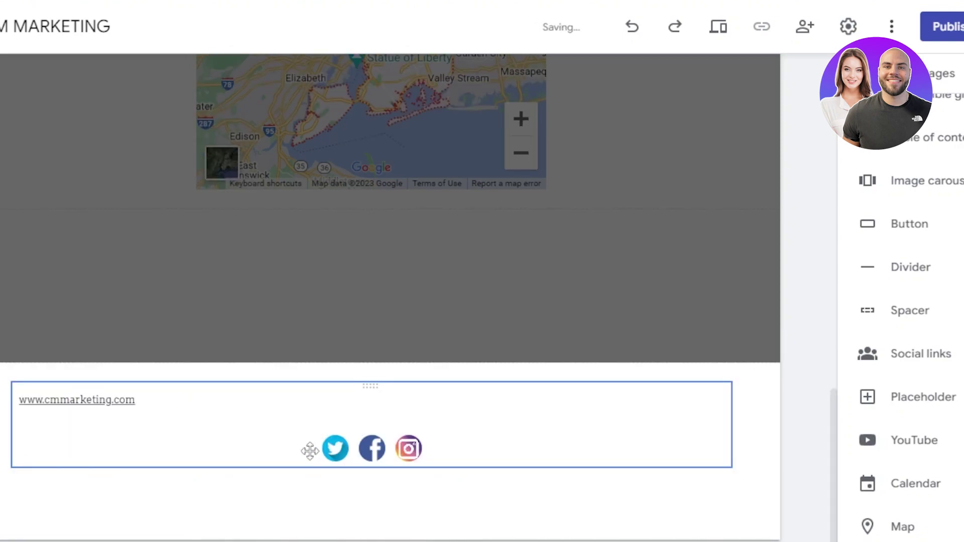
left_click(54, 420)
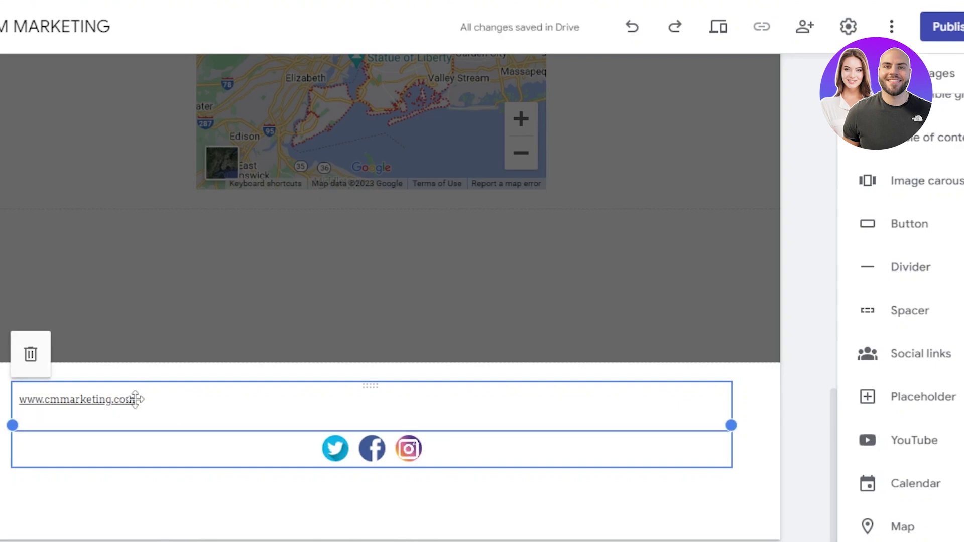
left_click(60, 420)
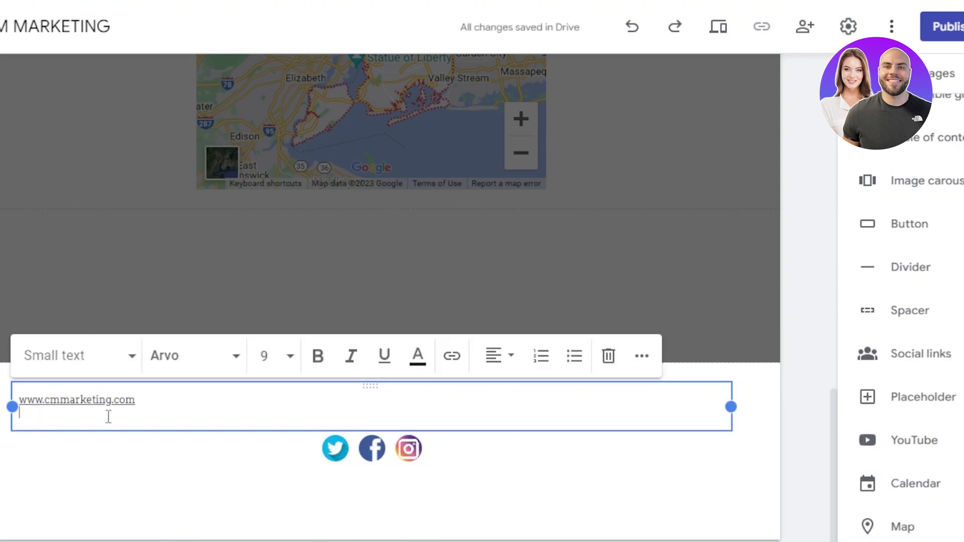
type("+")
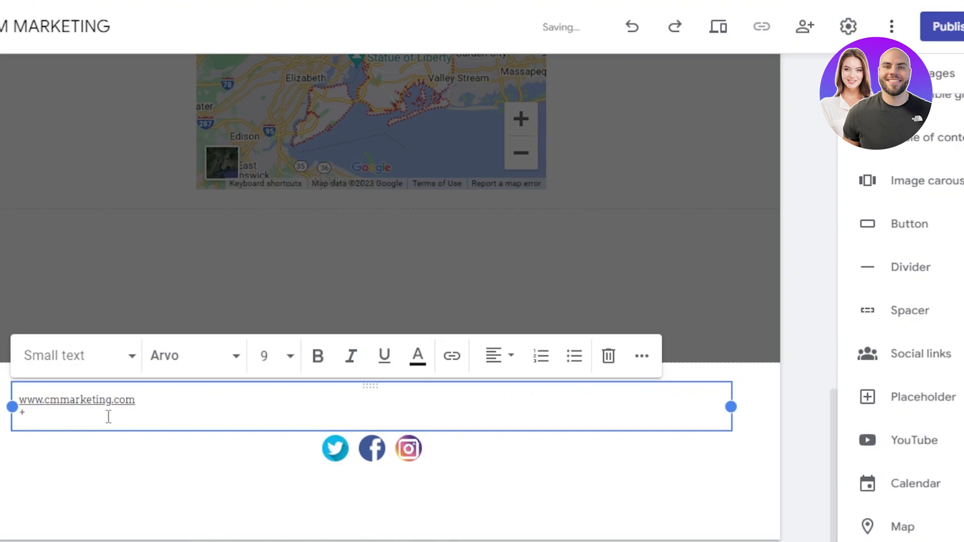
type("199999999999999999999")
key("Return")
type("newyork, newyork")
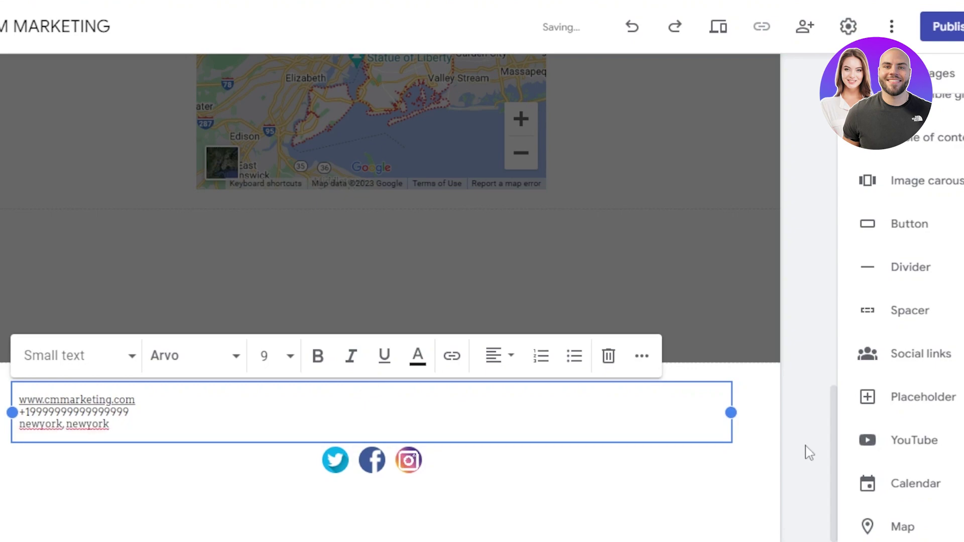
left_click(807, 452)
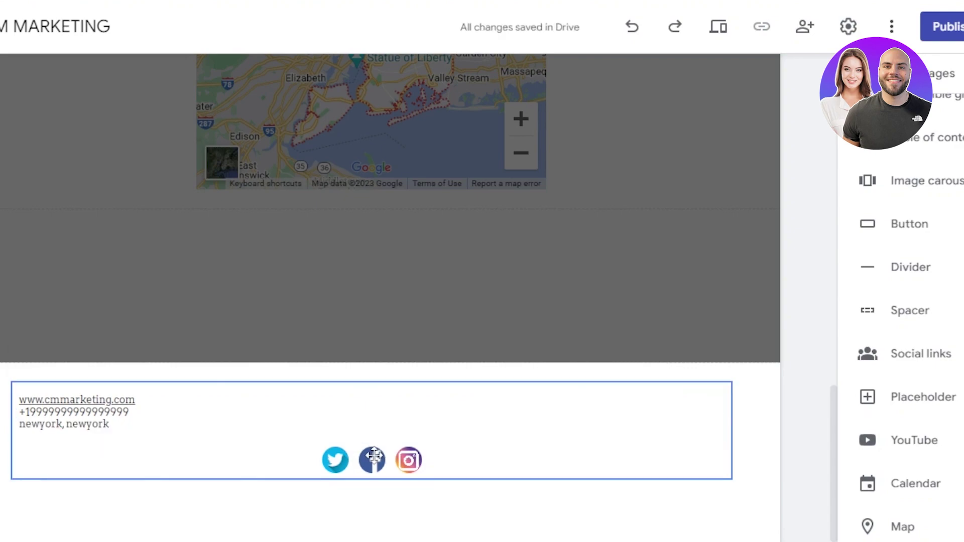
left_click(552, 317)
- Return to the top of the home page, select the CM MARKETING title, and browse the Google Forms embed list
scroll(631, 194, "up", 15)
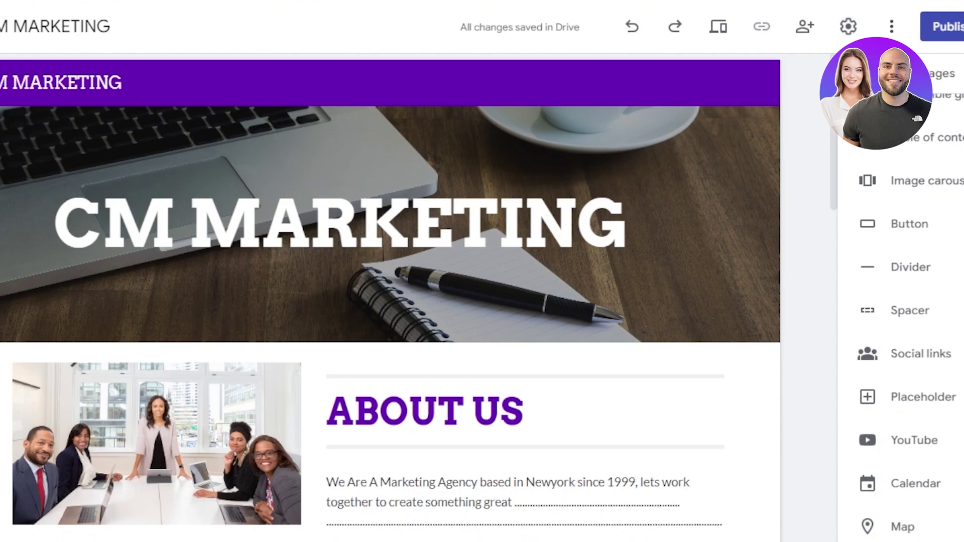
scroll(899, 352, "down", 4)
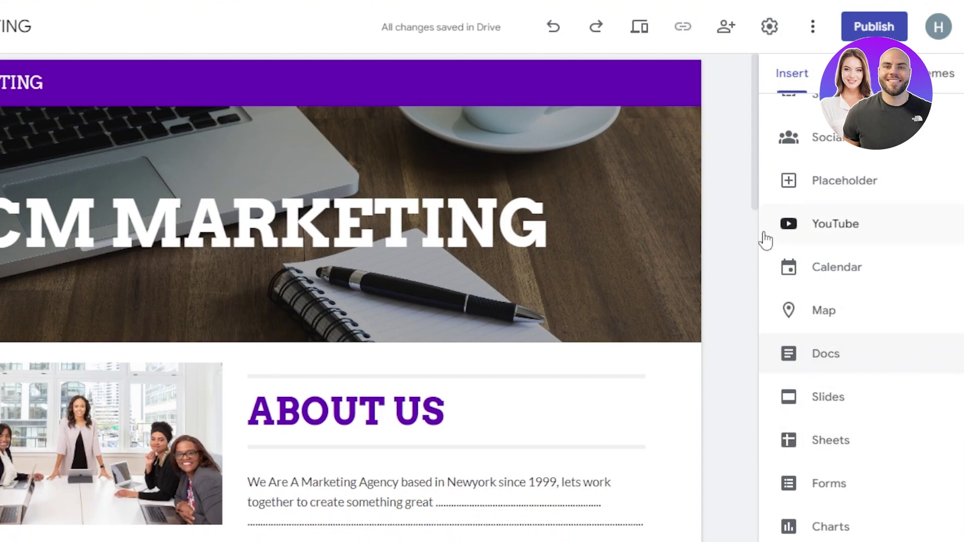
left_click_drag(756, 137, 755, 365)
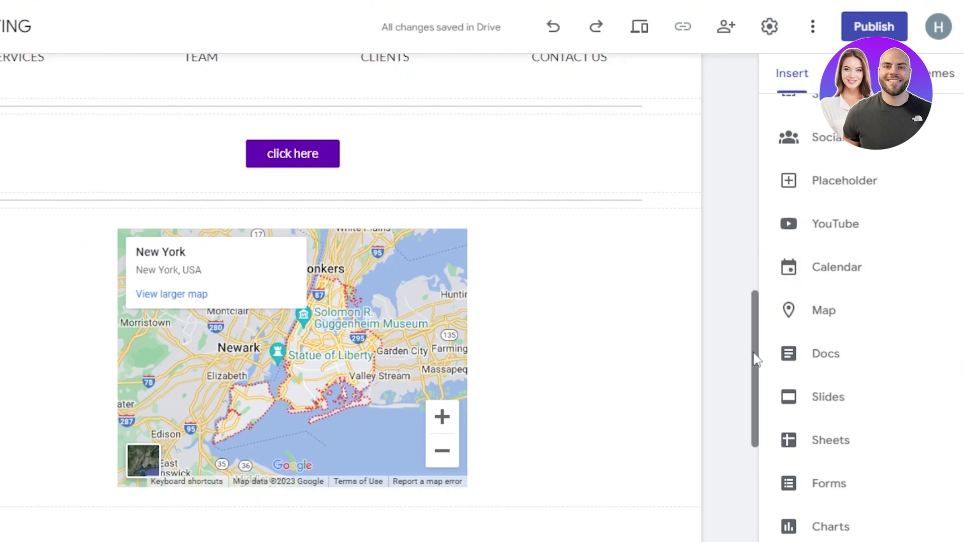
left_click_drag(754, 360, 768, 103)
left_click(427, 182)
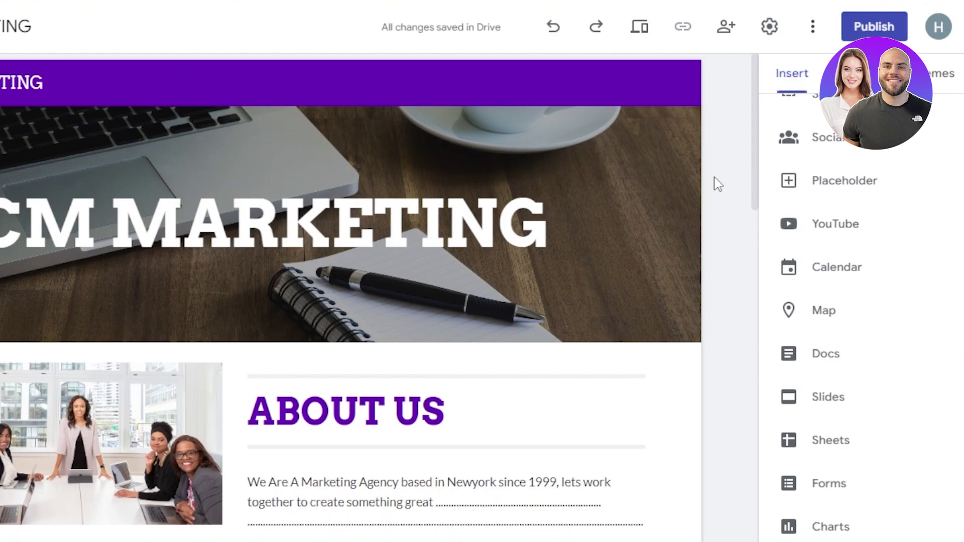
left_click(836, 483)
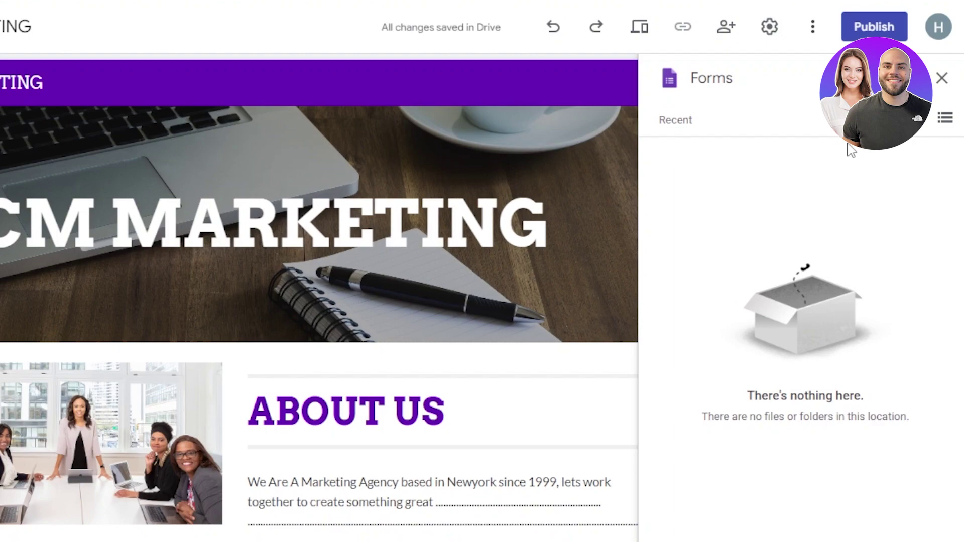
left_click(942, 78)
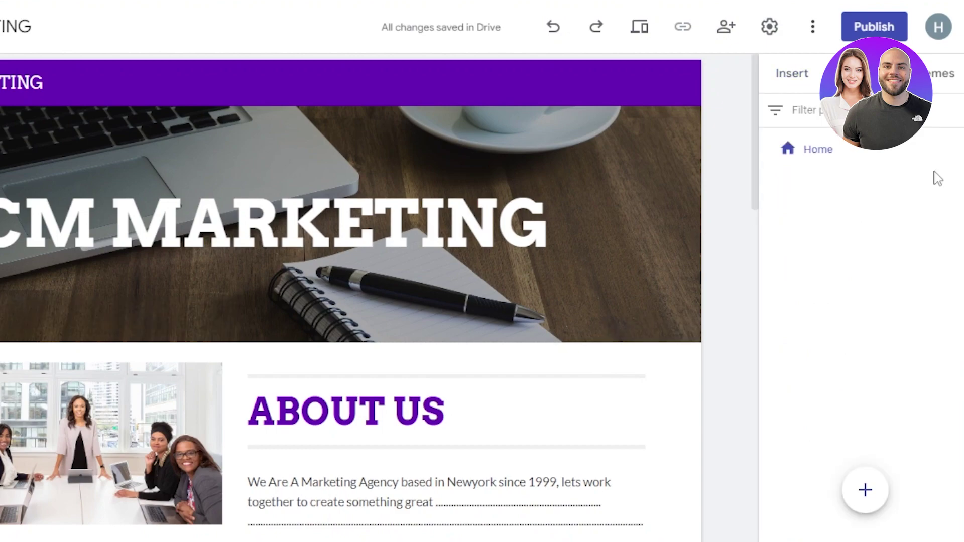
- Duplicate the Home page as 'Copy of Home'
left_click(959, 151)
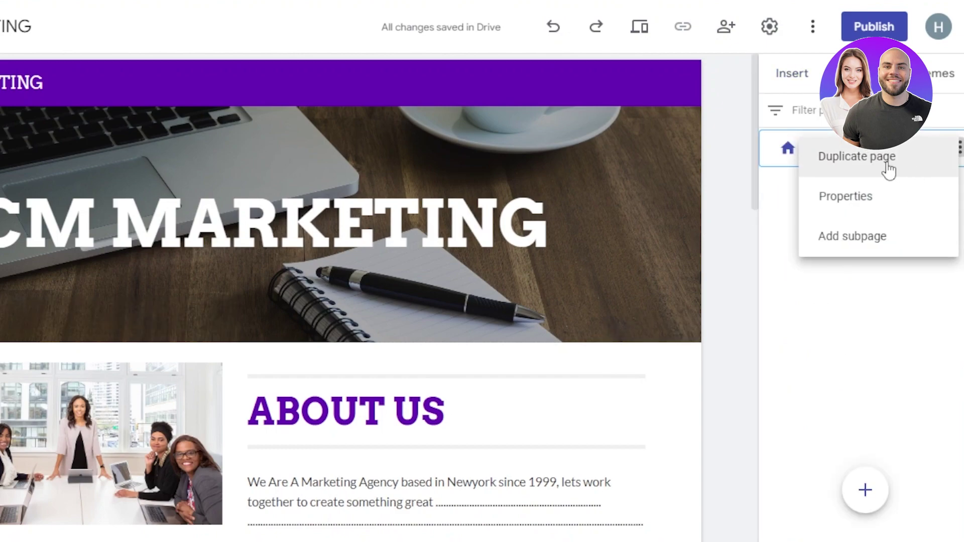
left_click(864, 166)
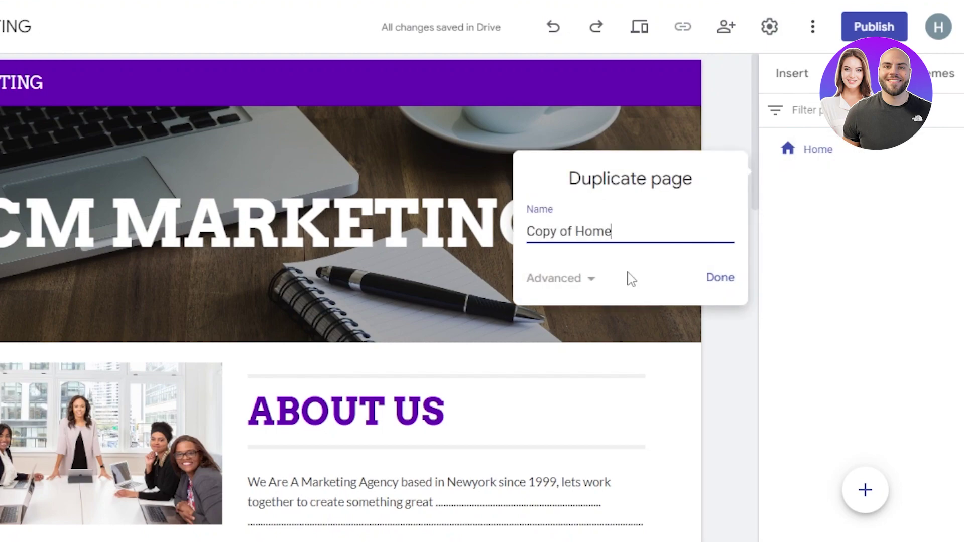
left_click(727, 276)
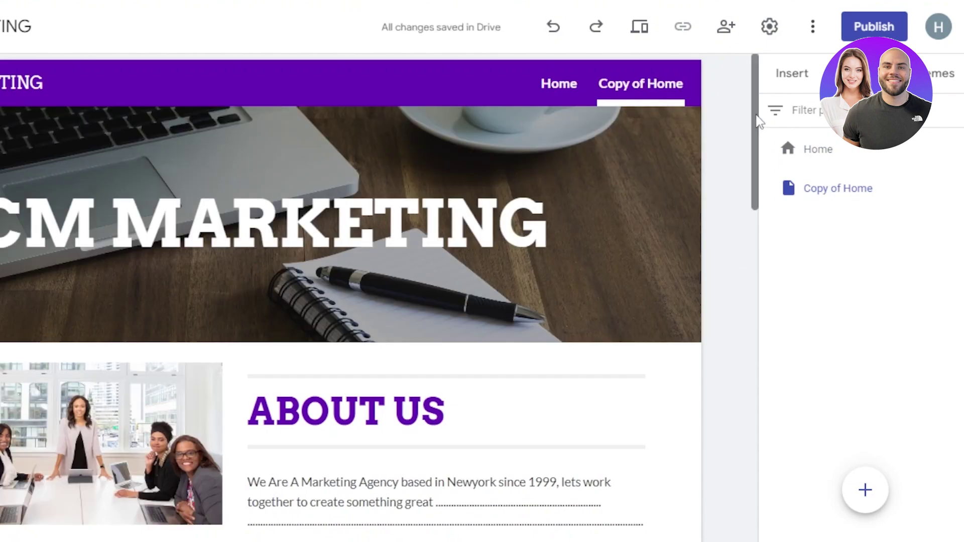
left_click_drag(759, 121, 736, 224)
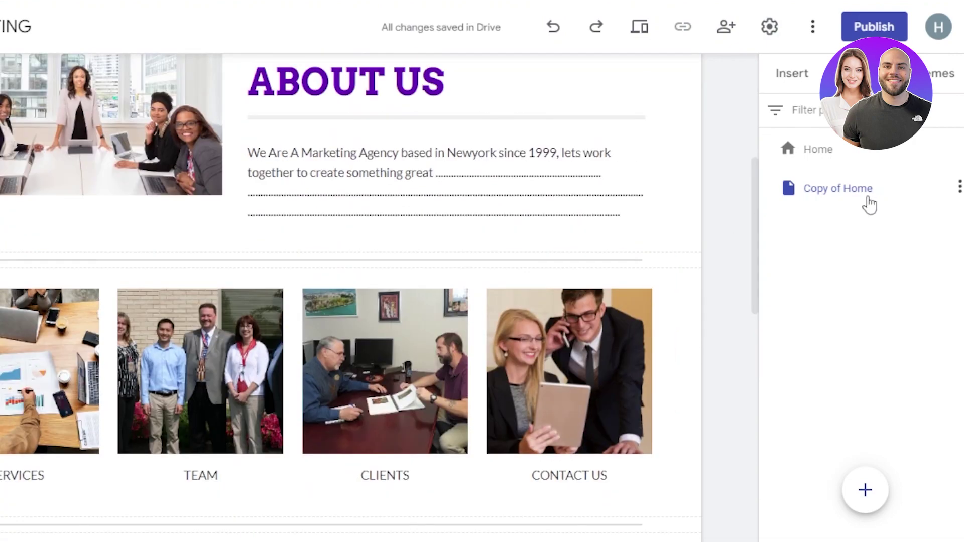
- Inspect the page options for Copy of Home and Home without changing anything
left_click(960, 190)
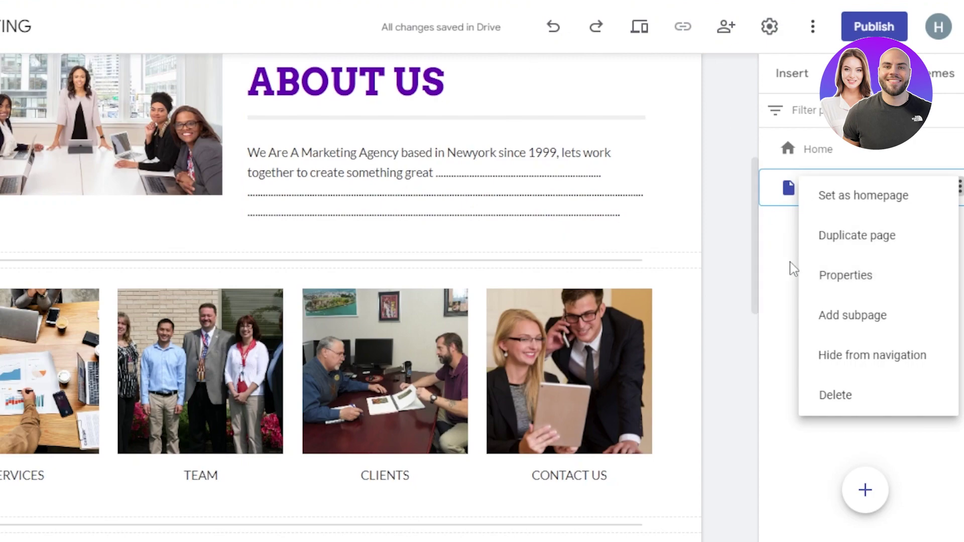
left_click(729, 388)
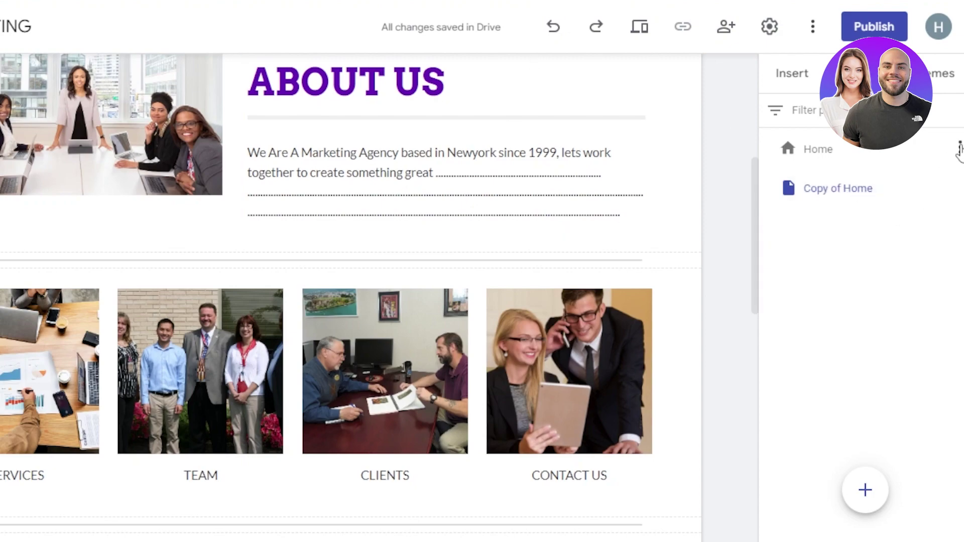
left_click(959, 149)
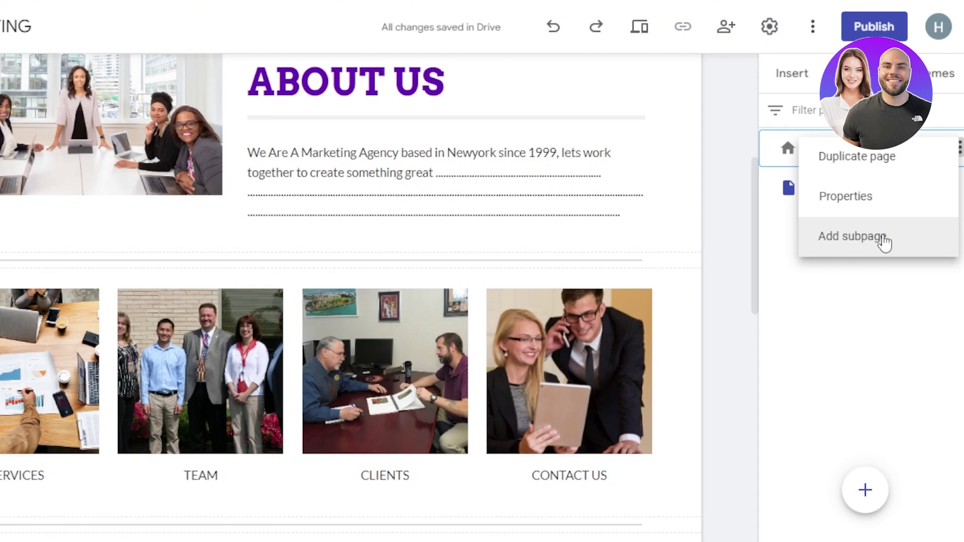
left_click(776, 160)
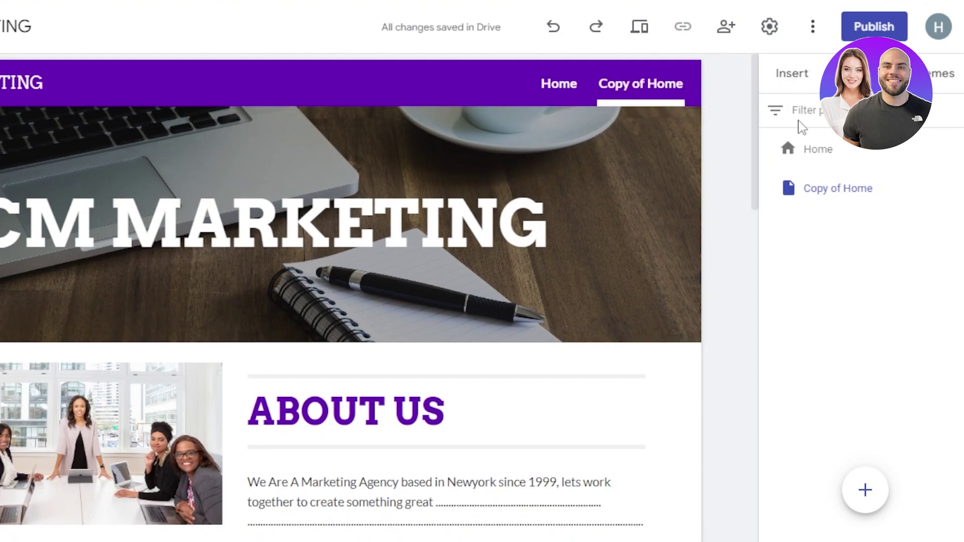
left_click(796, 92)
- Open the Themes list and cancel a theme import
left_click(938, 76)
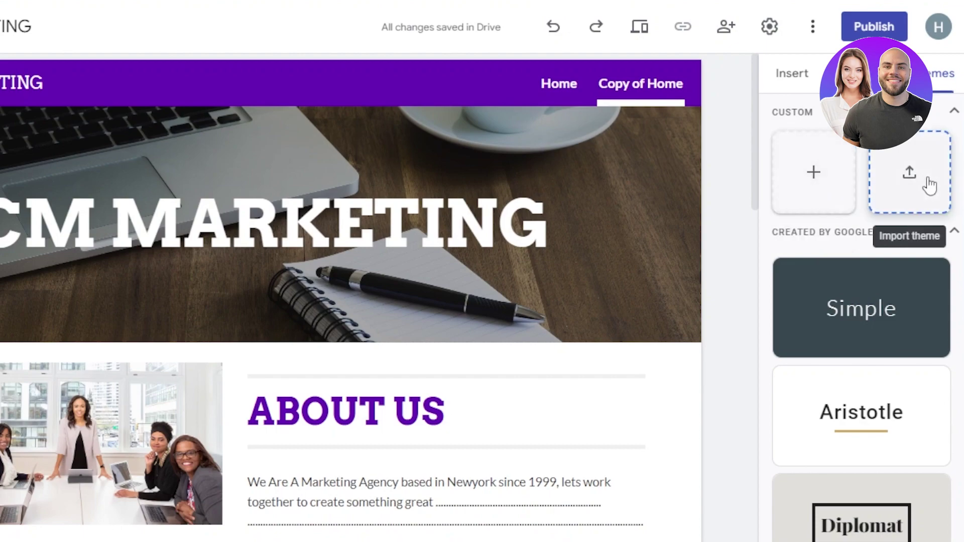
left_click(913, 168)
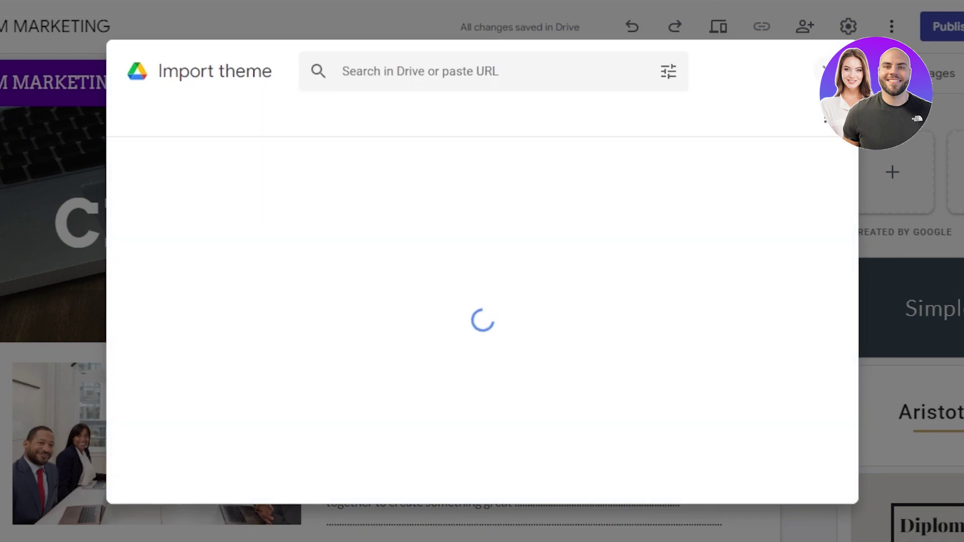
left_click(824, 69)
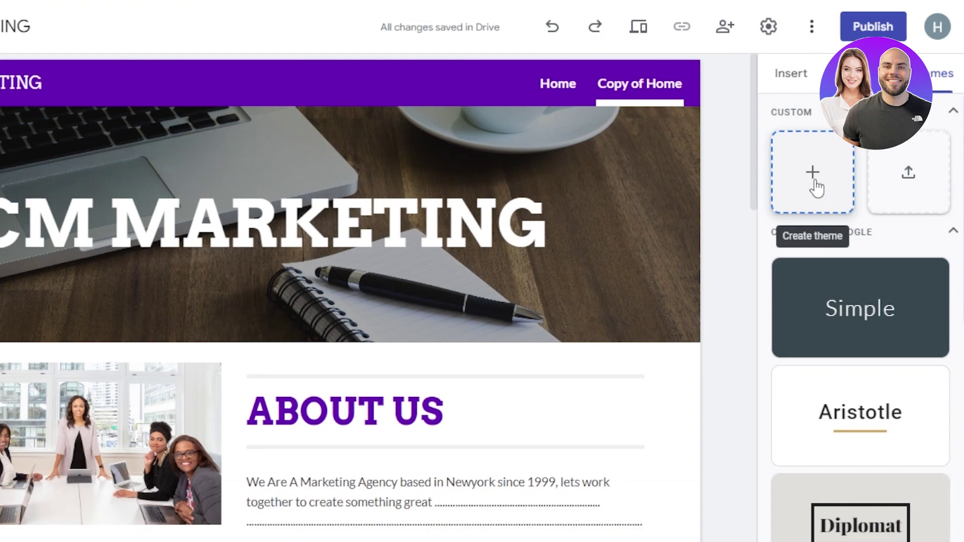
- Start a new custom theme with colours #F6B26B, #BF9000 and #EA9999
left_click(814, 182)
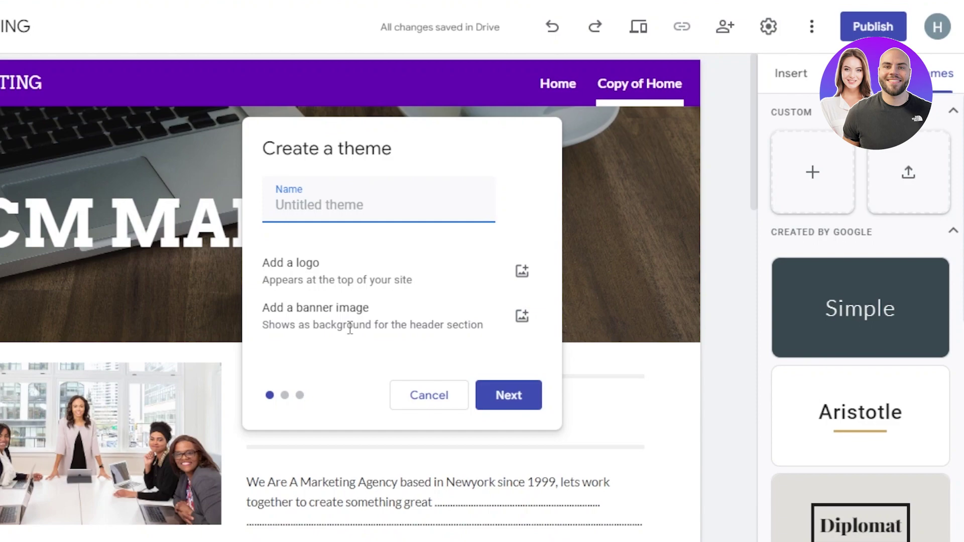
left_click(535, 398)
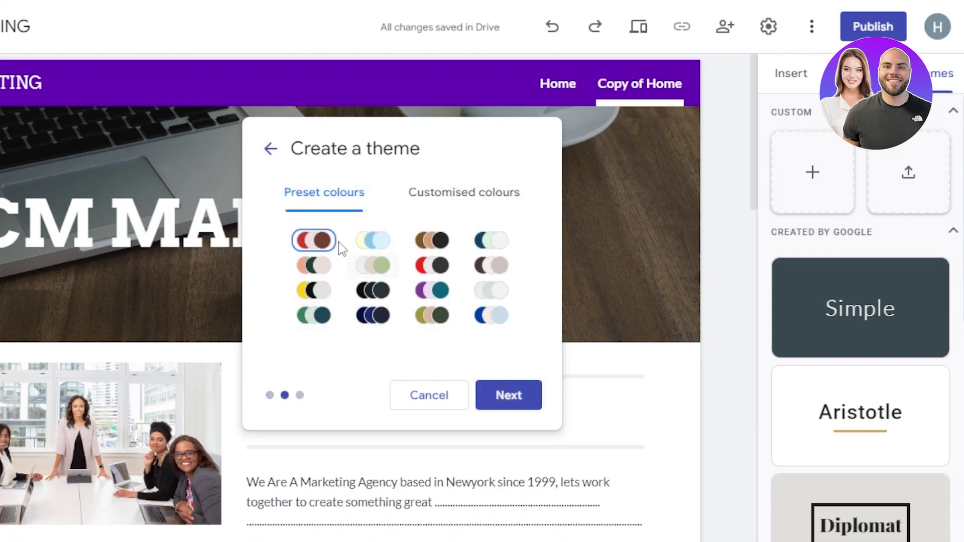
left_click(456, 201)
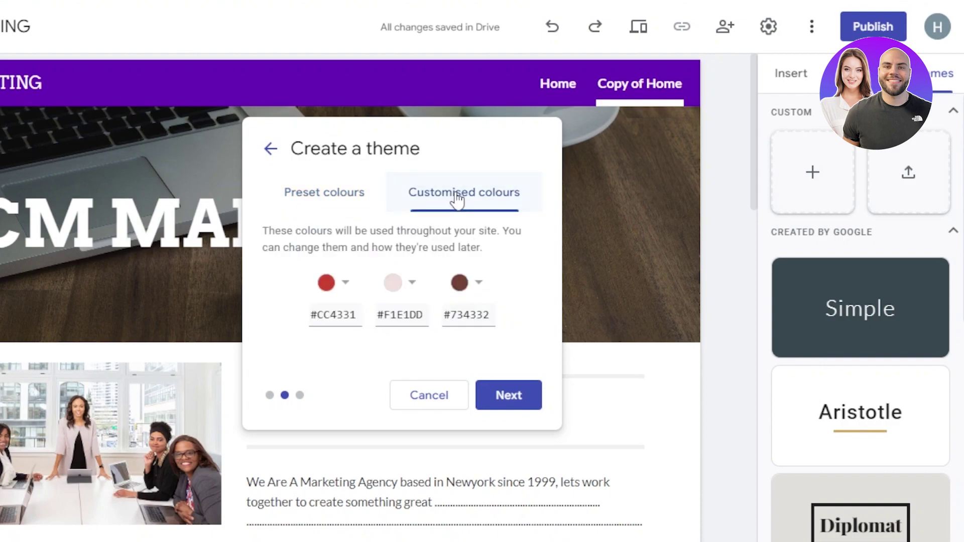
left_click(346, 282)
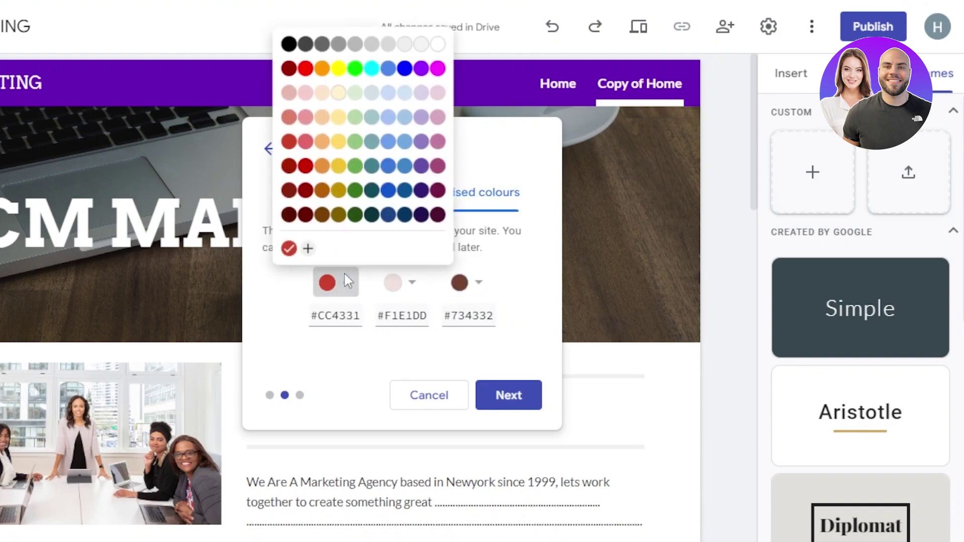
left_click(319, 167)
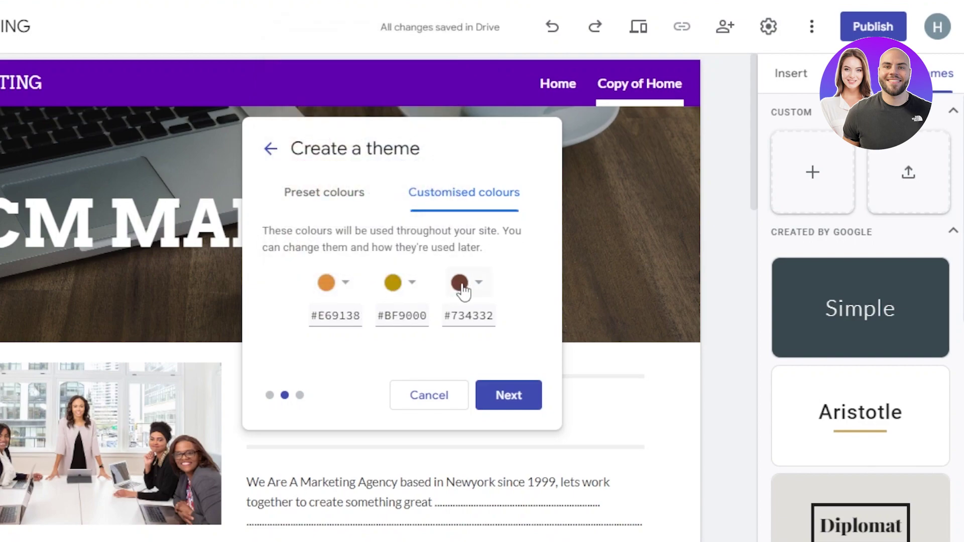
left_click(459, 283)
left_click(440, 117)
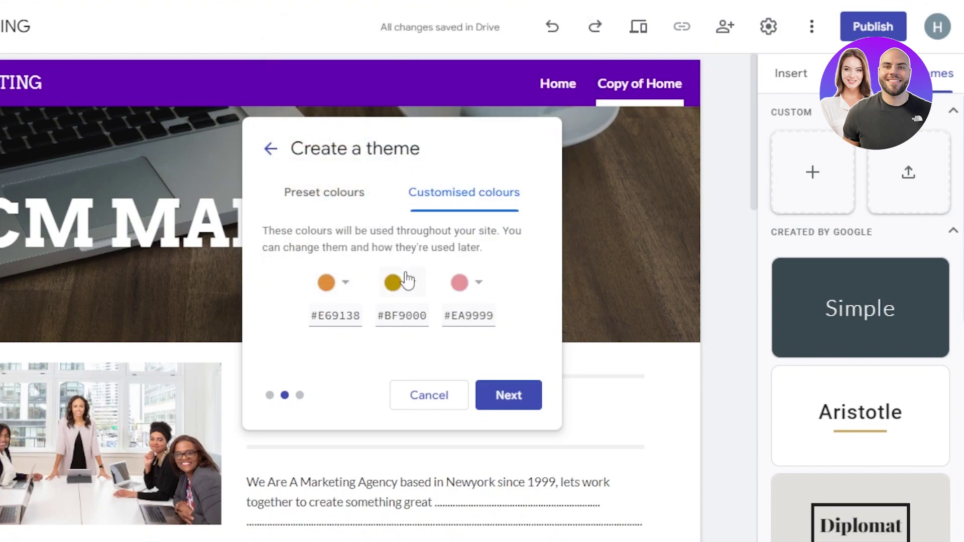
left_click(392, 283)
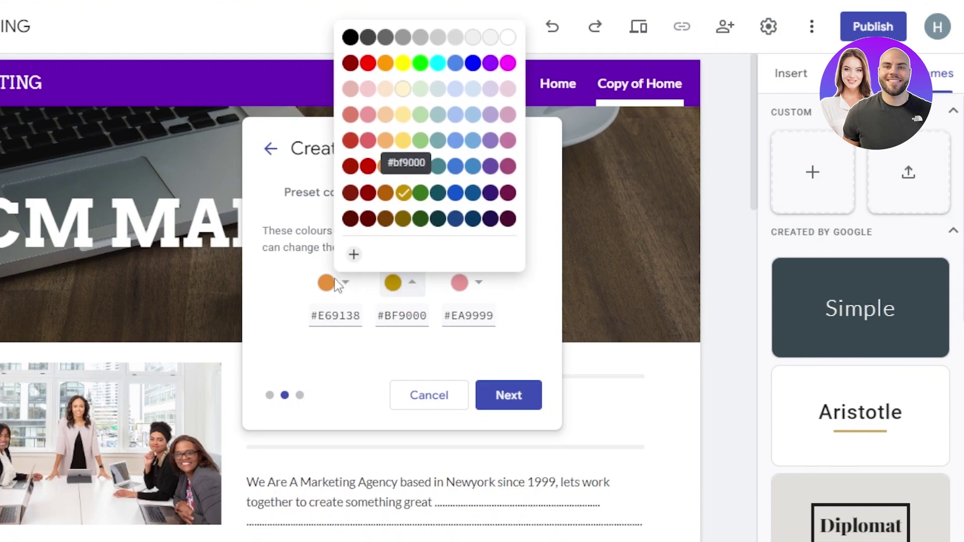
left_click(341, 279)
left_click(319, 140)
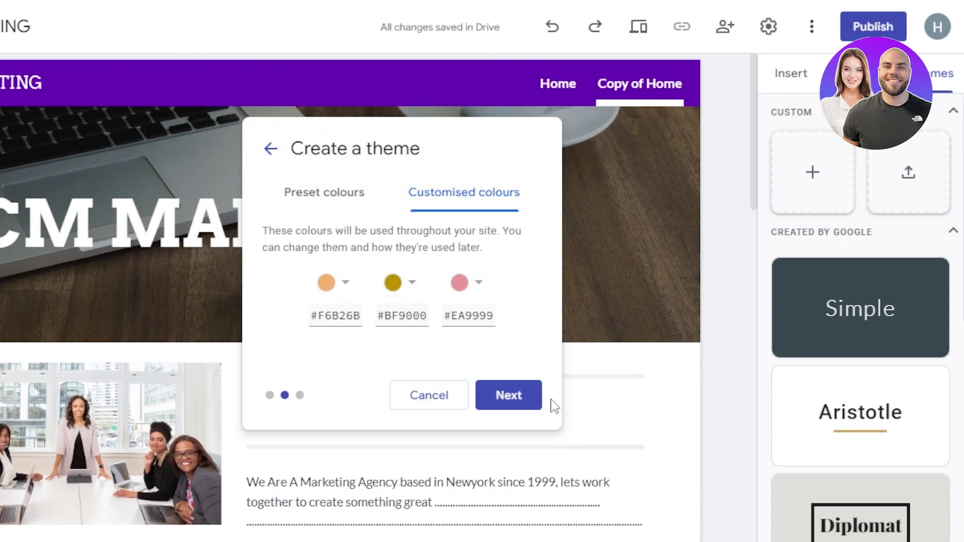
- Set the theme fonts to Impact for headings and Lora for body text
left_click(521, 400)
left_click(362, 259)
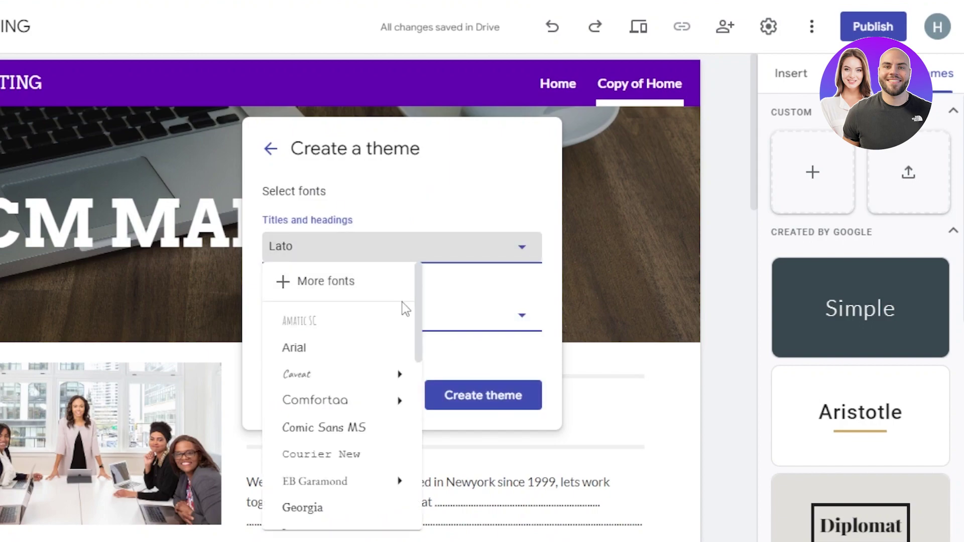
scroll(286, 334, "down", 4)
left_click(287, 324)
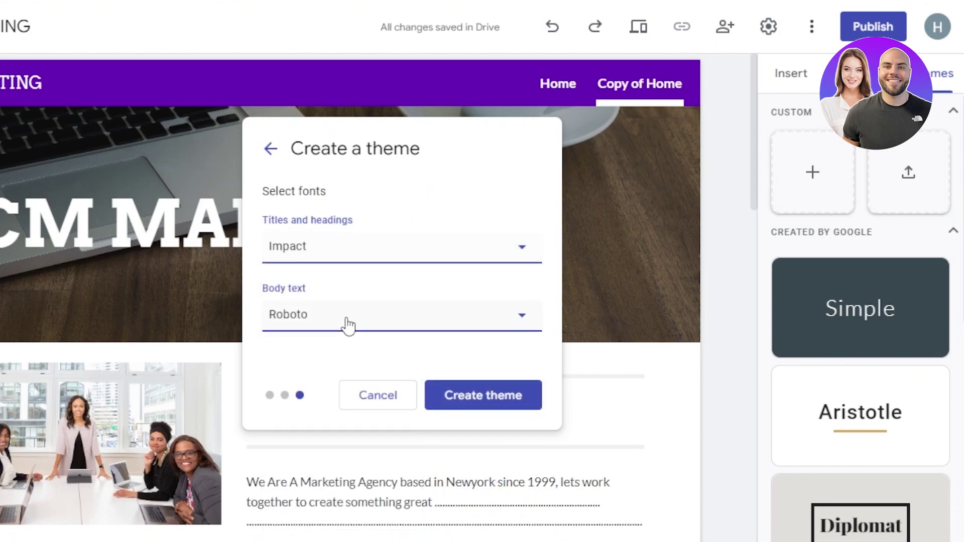
left_click(361, 324)
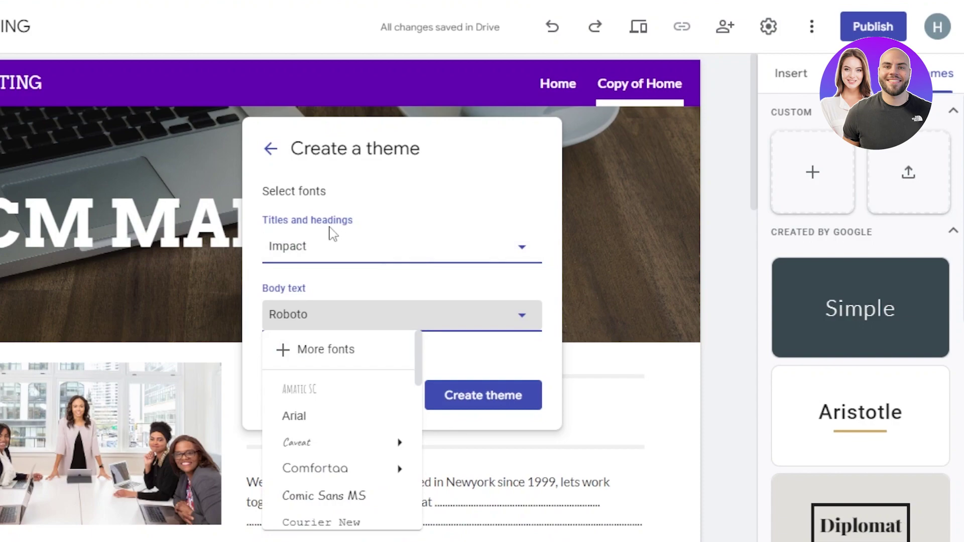
mouse_move(397, 444)
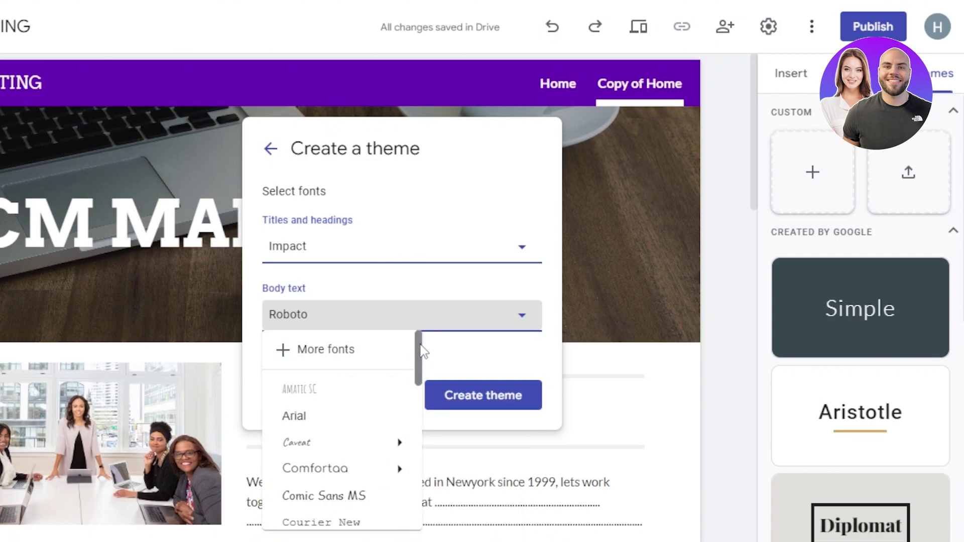
left_click_drag(422, 352, 421, 386)
left_click(318, 520)
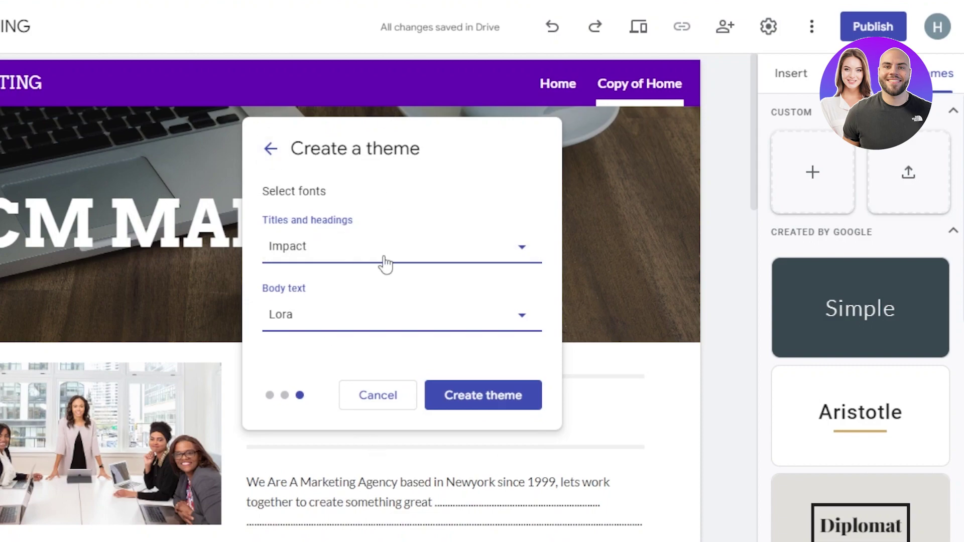
- Create the custom theme, name it 'test', and go back to the themes list
left_click(496, 402)
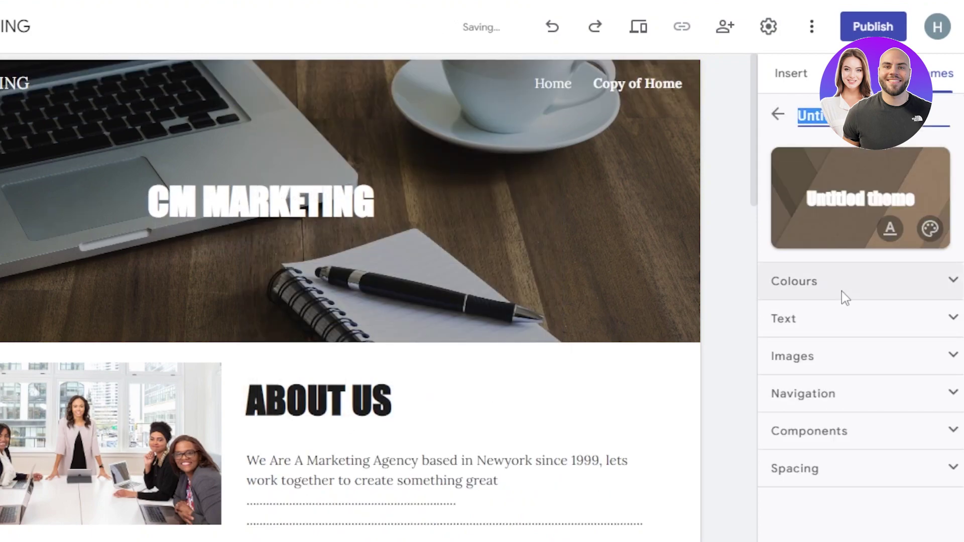
key("BackSpace")
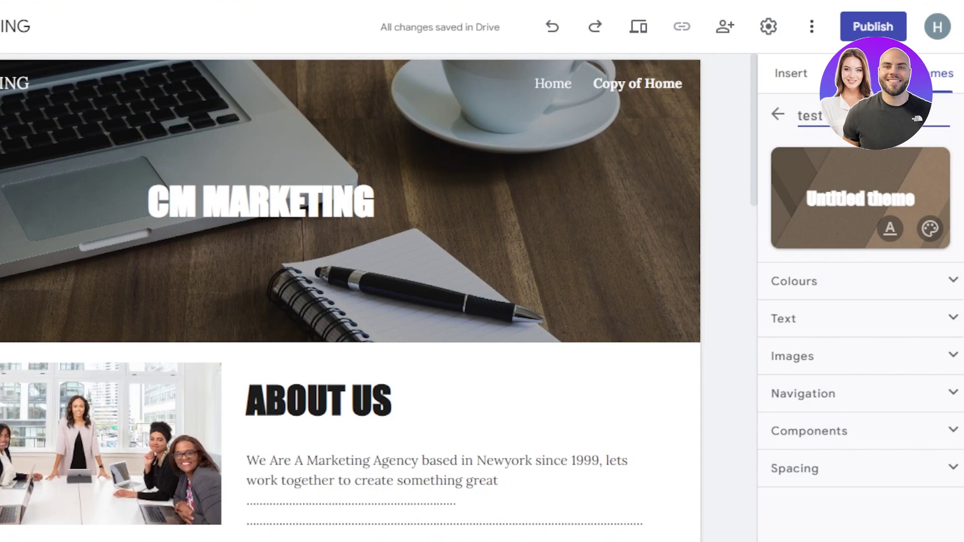
key("Return")
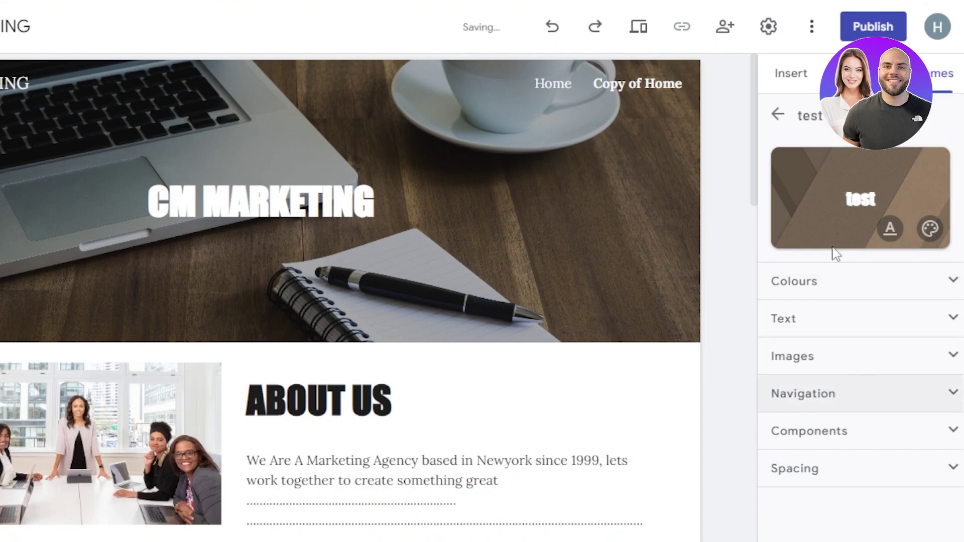
left_click(779, 116)
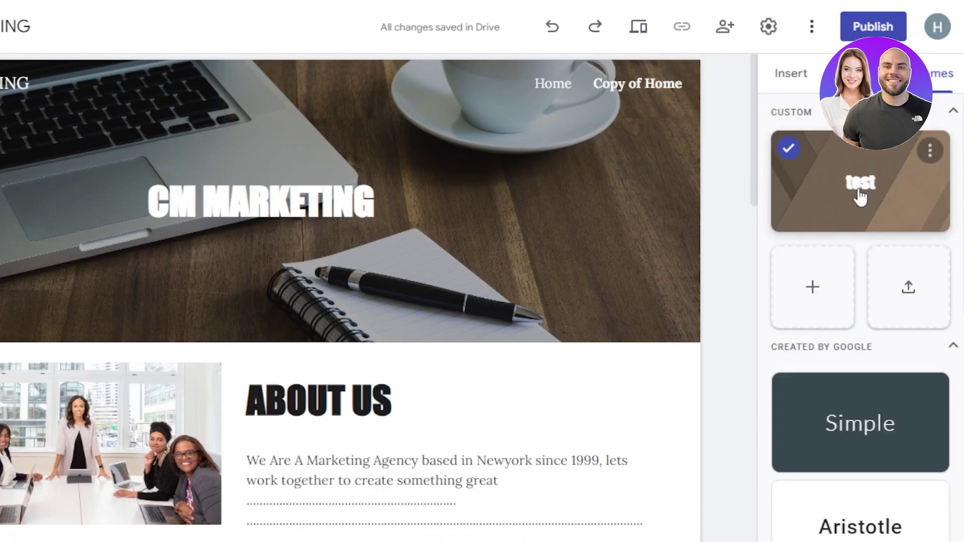
scroll(861, 196, "down", 5)
scroll(860, 196, "up", 4)
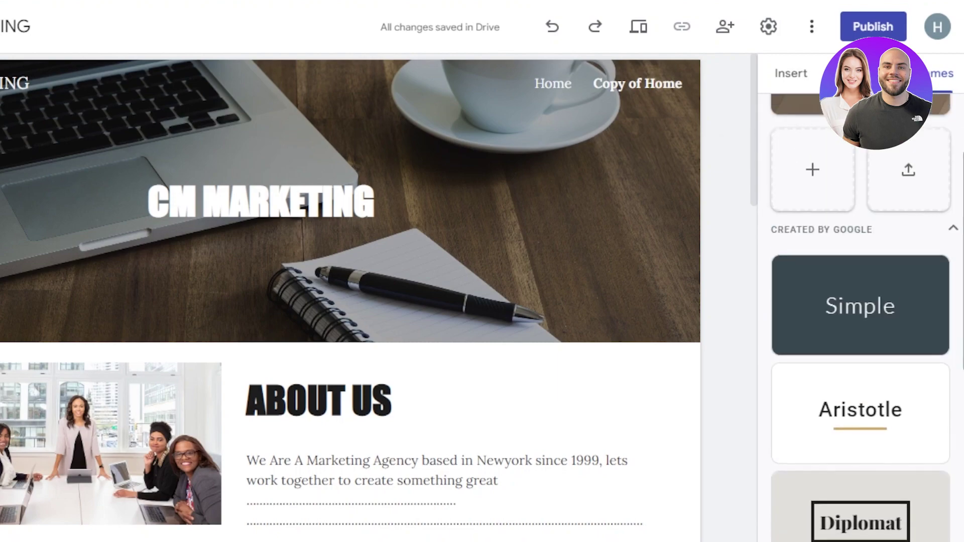